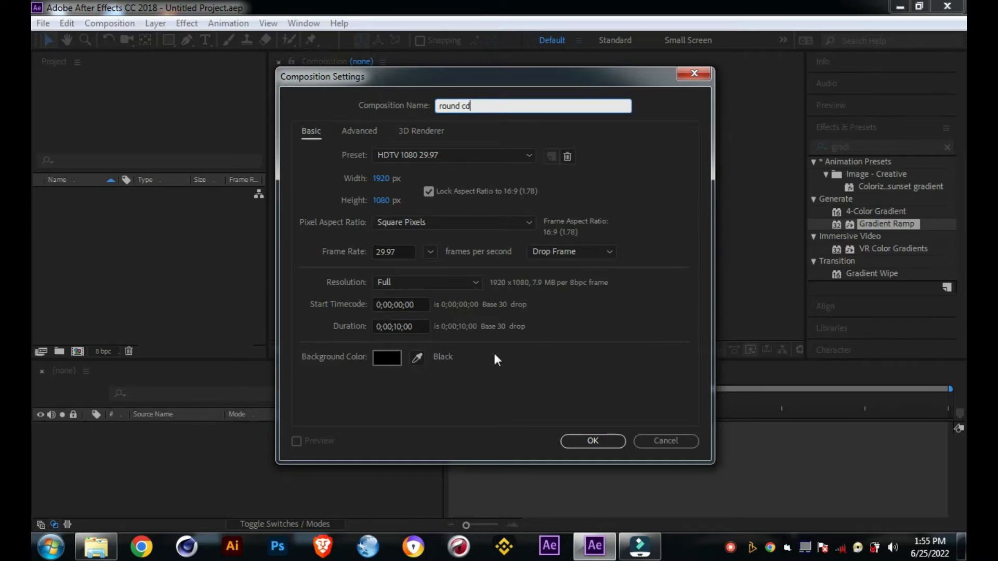
Step: Create the HDTV 1080 29.97 composition "round cd" with a 10-second duration and add a 1920 x 1080 solid coloured AD1414
left_click(593, 441)
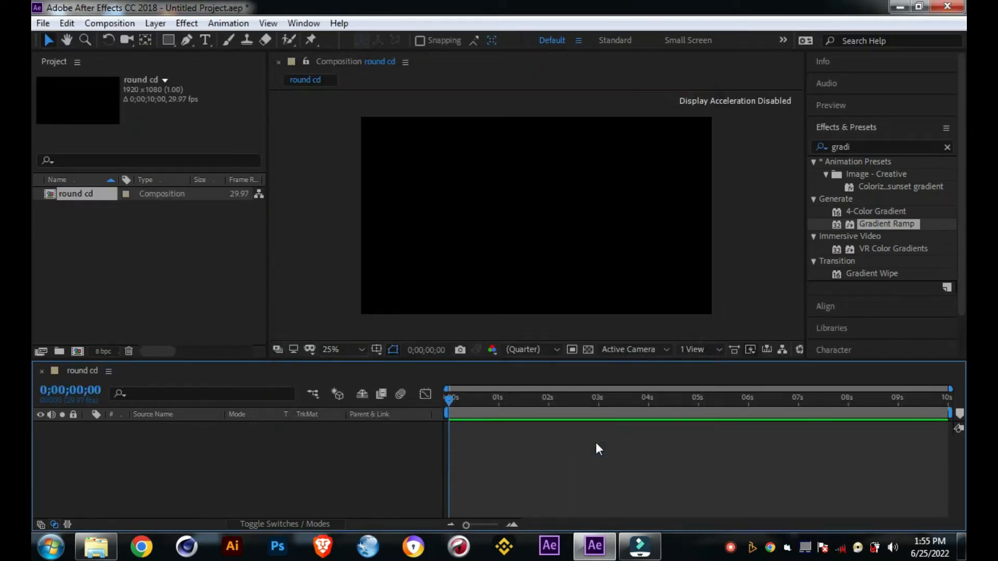
right_click(304, 439)
right_click(275, 461)
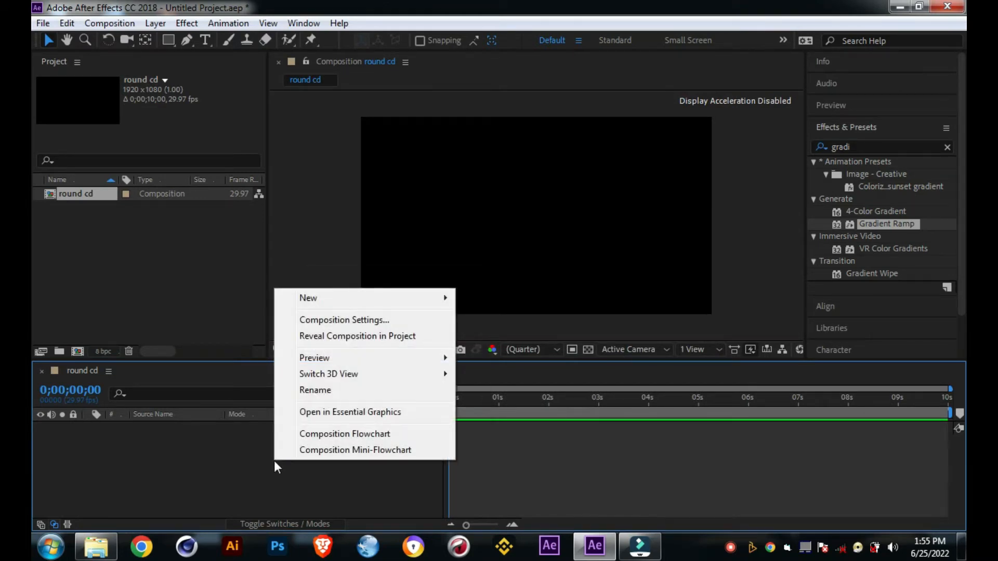
mouse_move(319, 303)
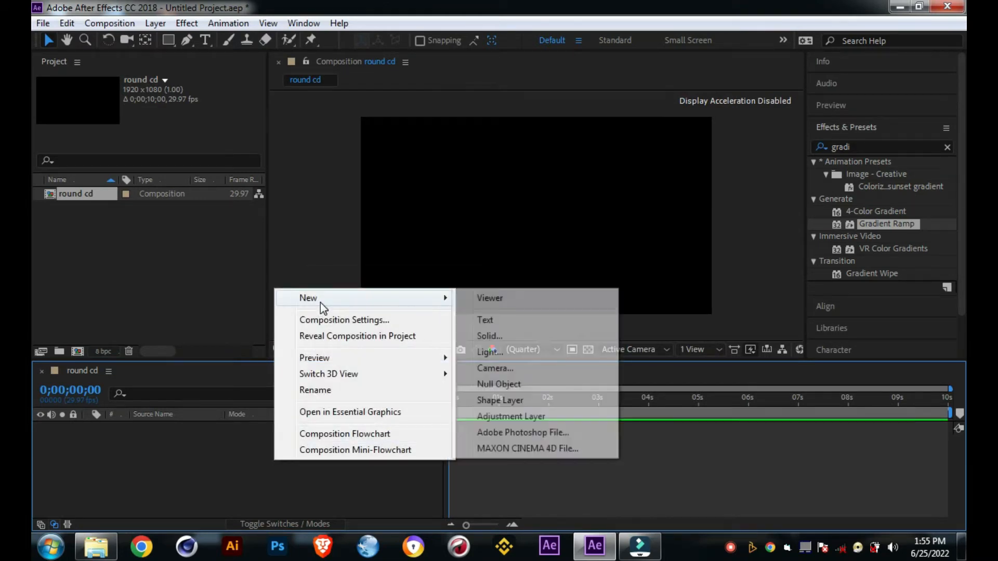
left_click(506, 338)
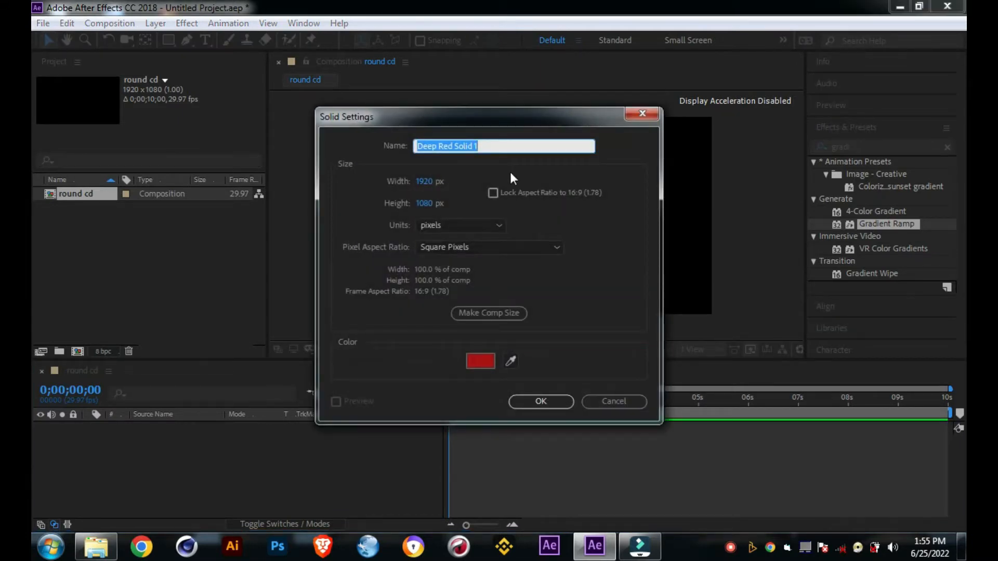
left_click(485, 362)
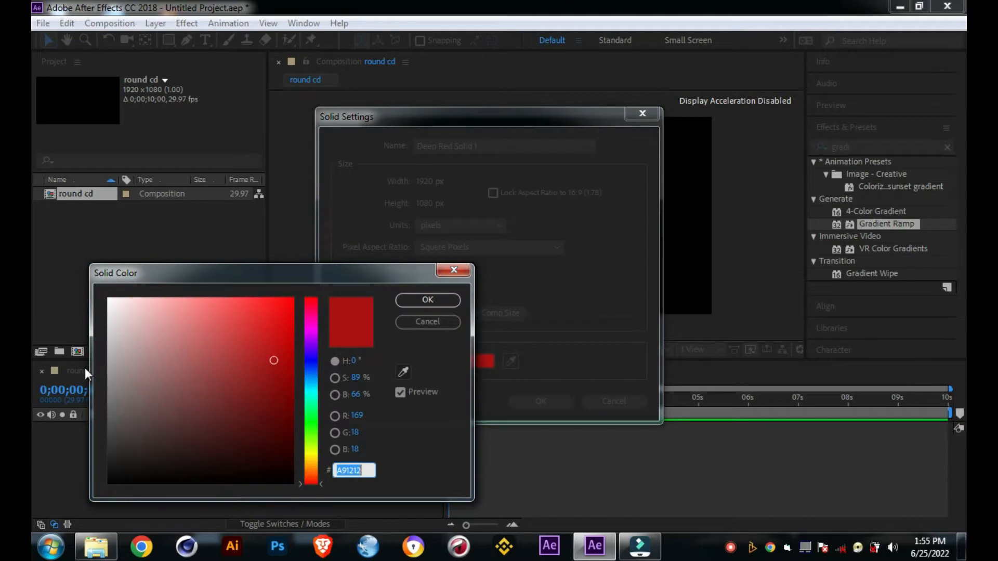
left_click(223, 353)
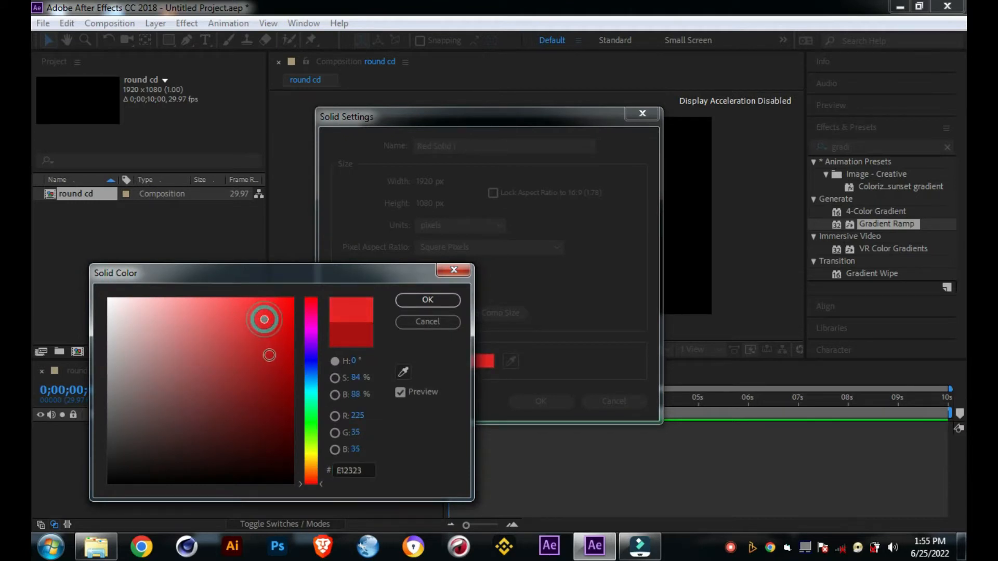
left_click(270, 356)
left_click(272, 357)
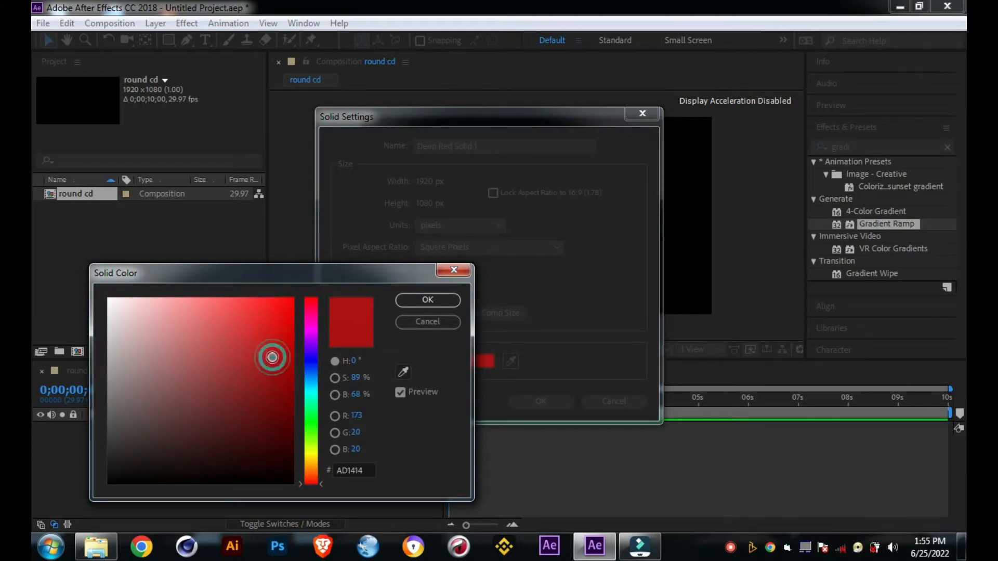
left_click(439, 306)
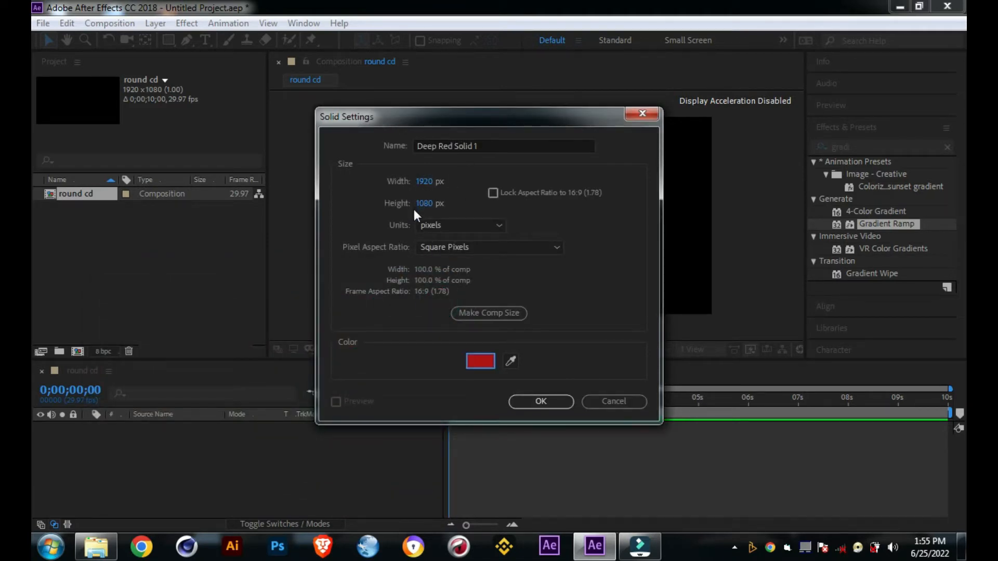
left_click(543, 403)
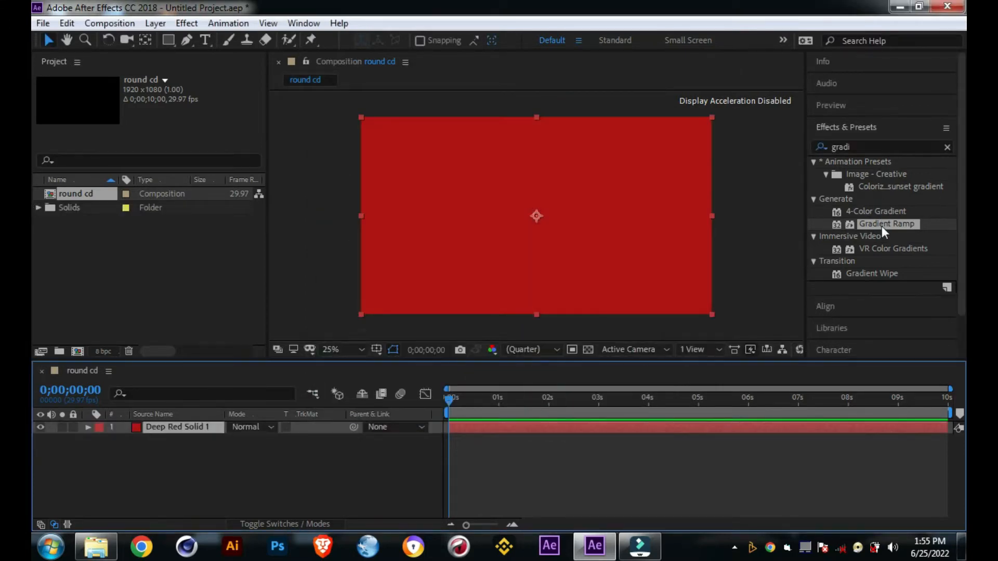
Step: Apply the Gradient Ramp effect to the red solid
left_click(868, 147)
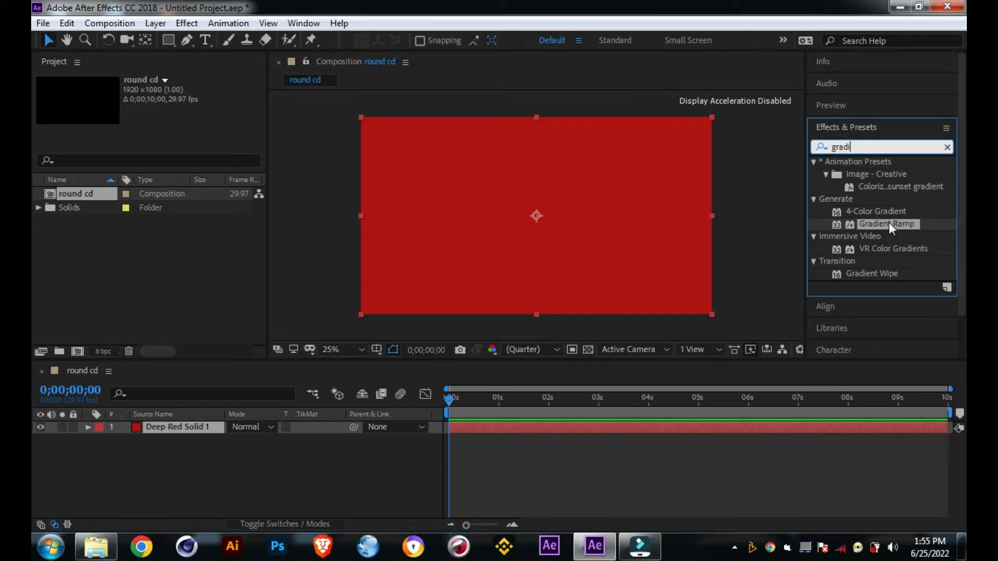
left_click_drag(887, 223, 546, 218)
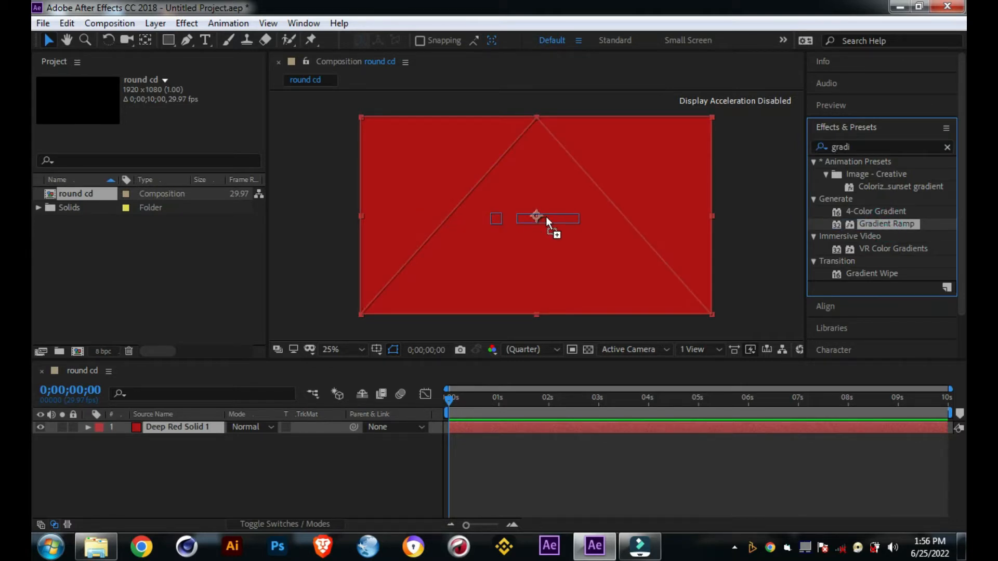
left_click_drag(546, 216, 546, 217)
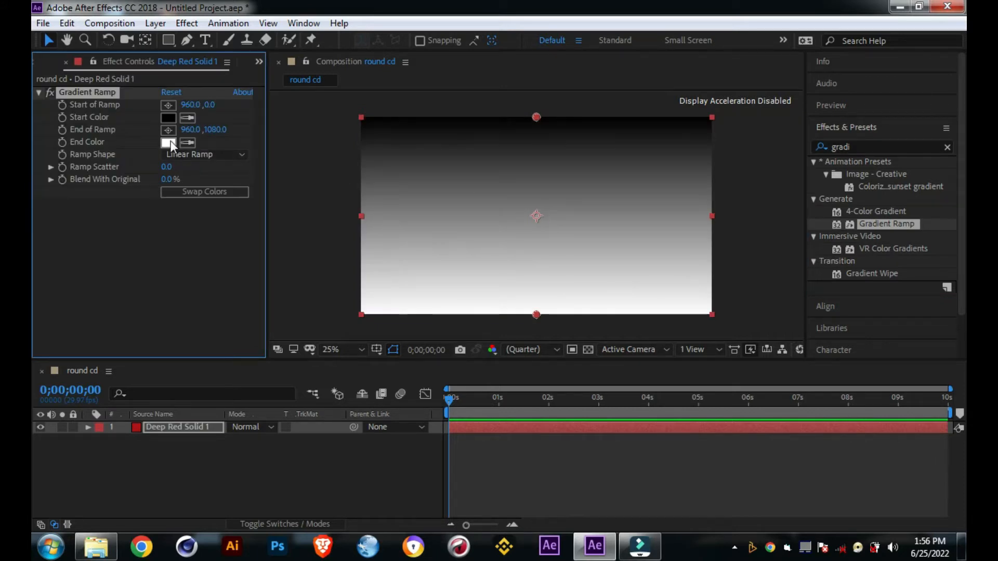
Step: Set the Gradient Ramp's start color to E9B717
left_click(168, 116)
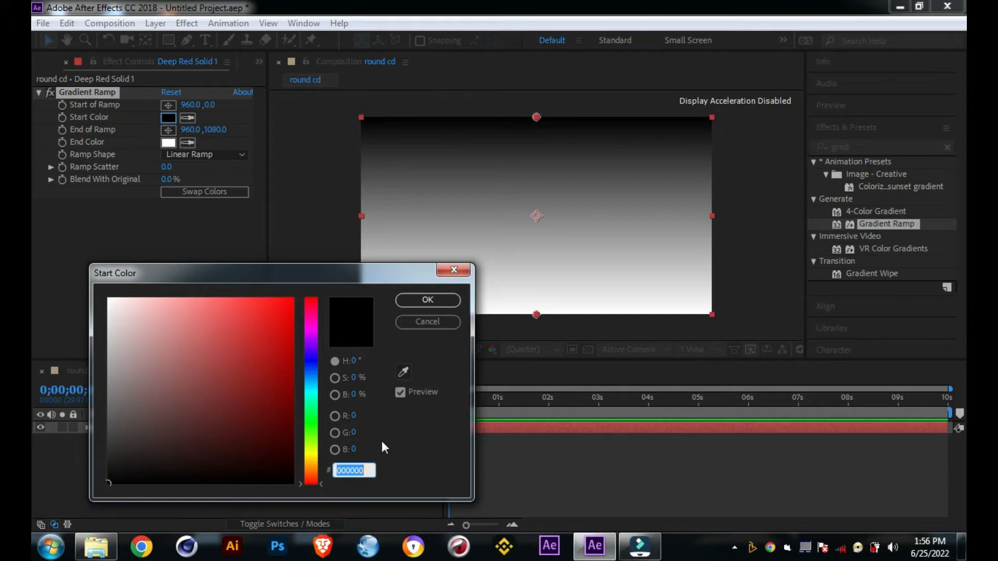
type("E")
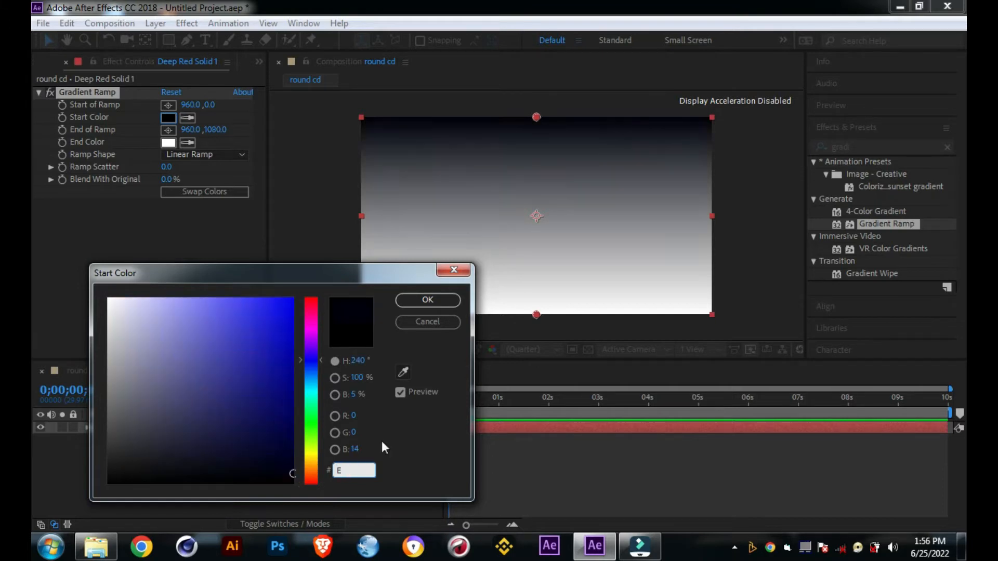
type("9")
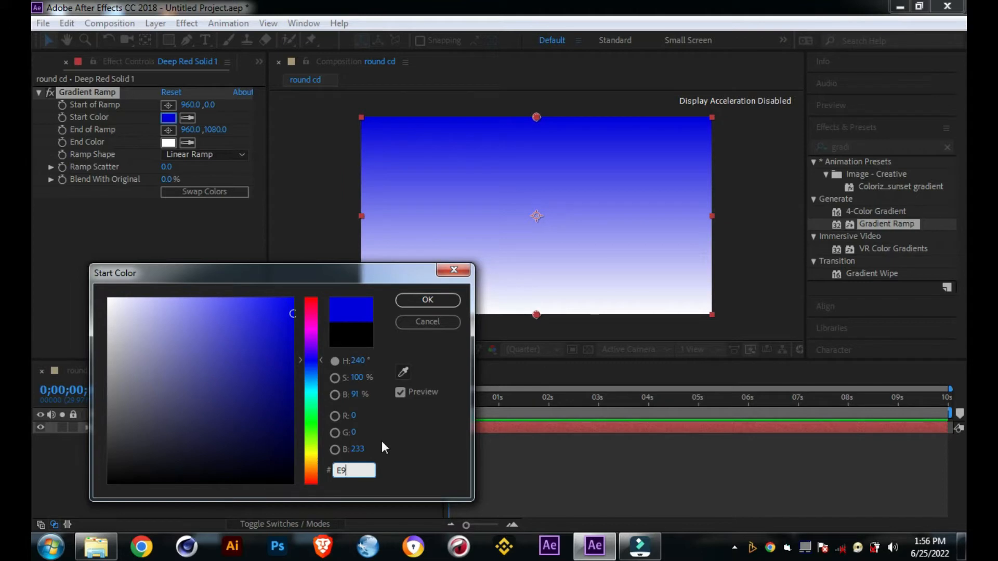
type("B")
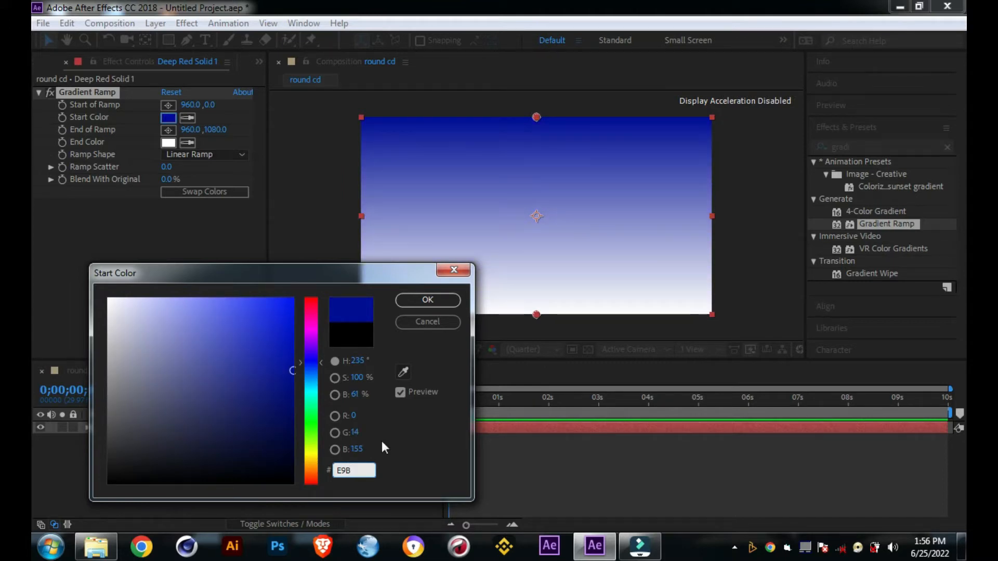
type("71")
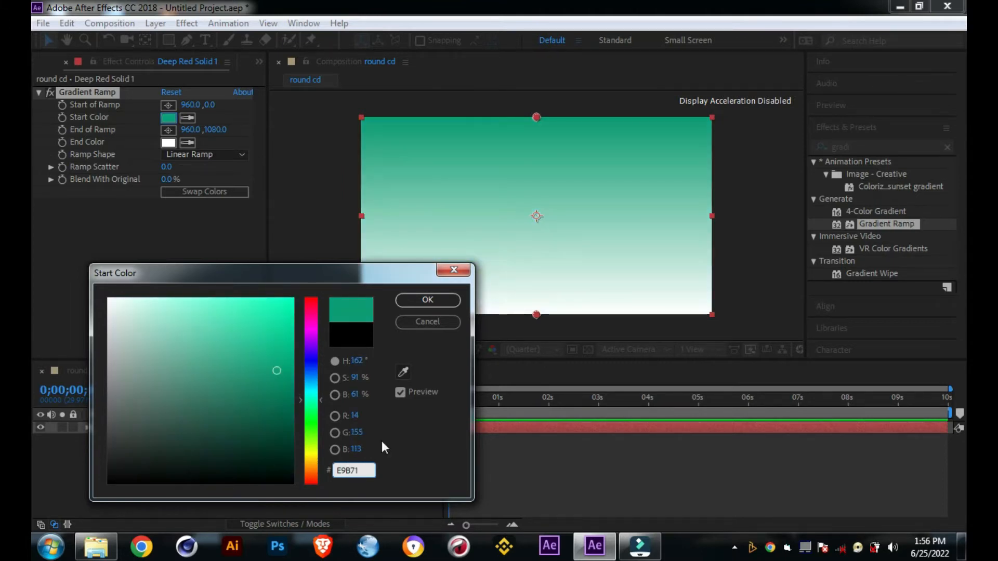
type("7")
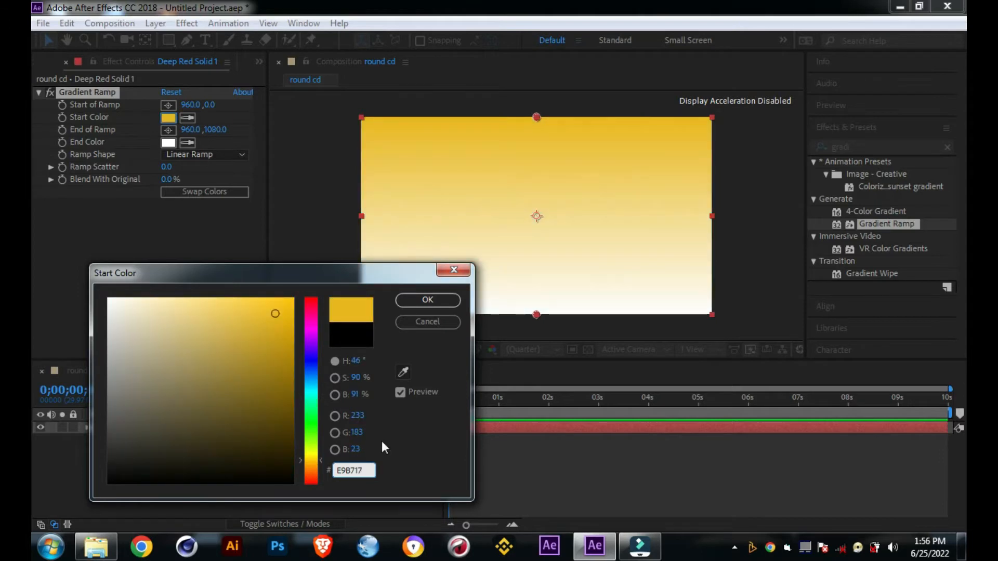
left_click(421, 297)
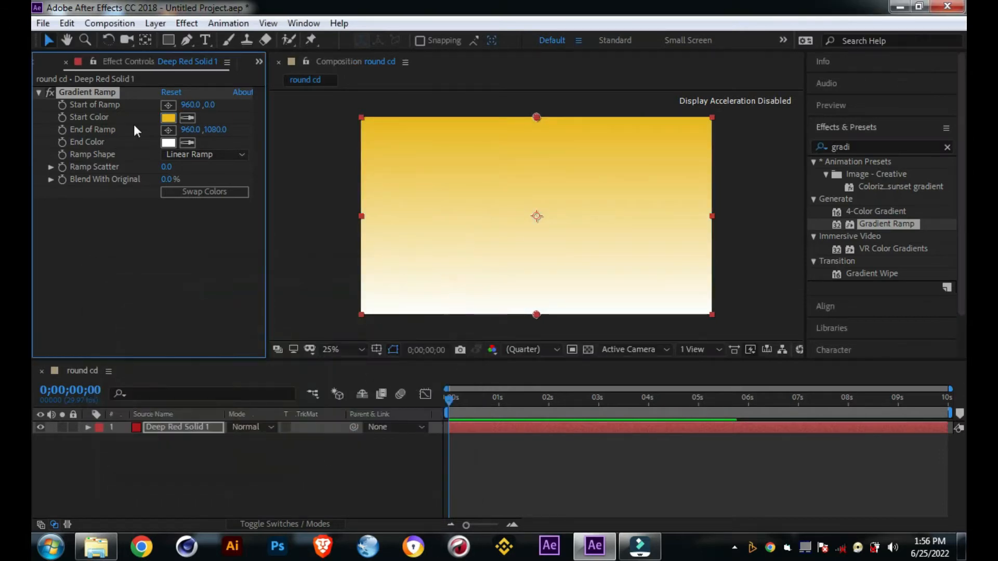
Step: Set the Gradient Ramp's end color to 714D09
left_click(168, 143)
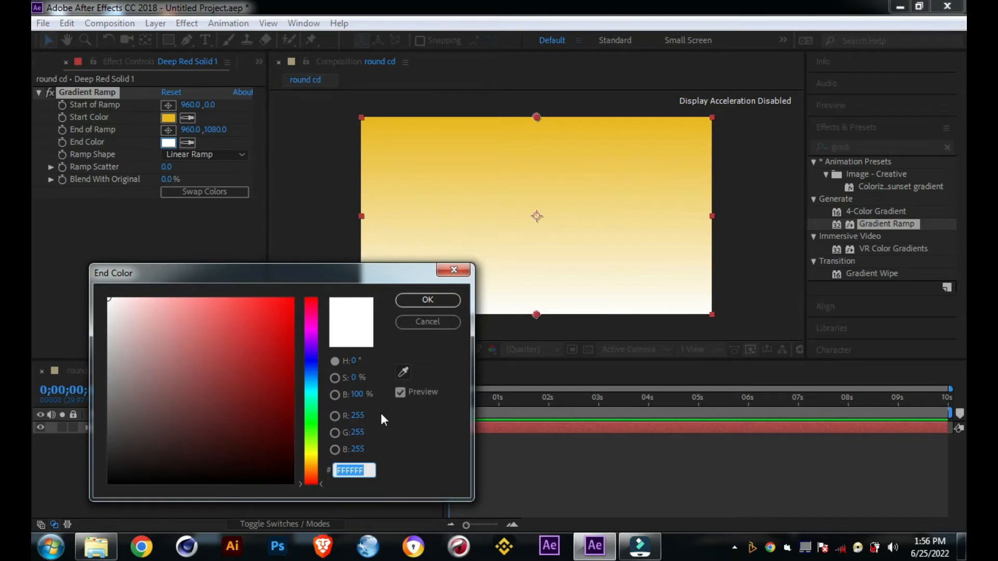
type("7")
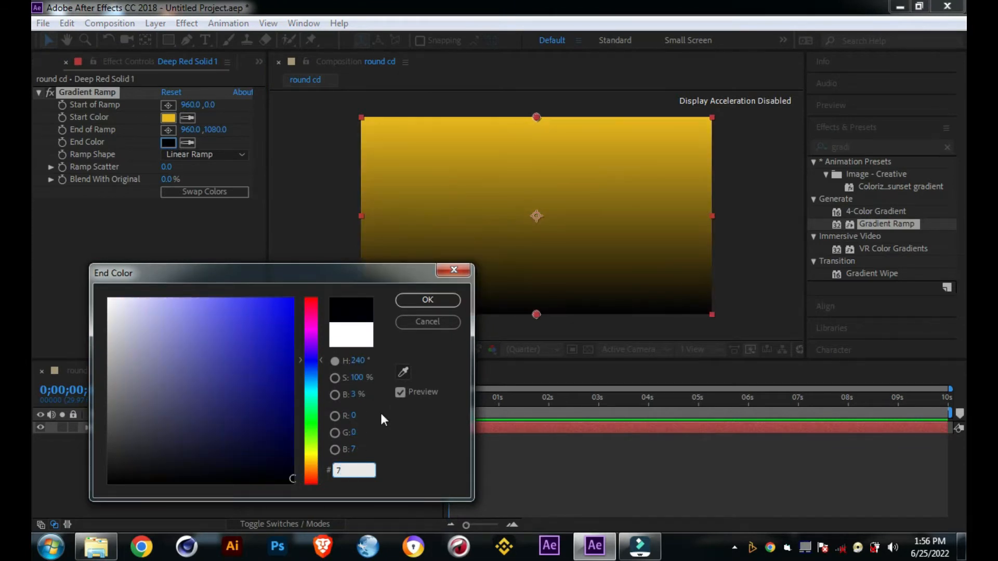
type("14")
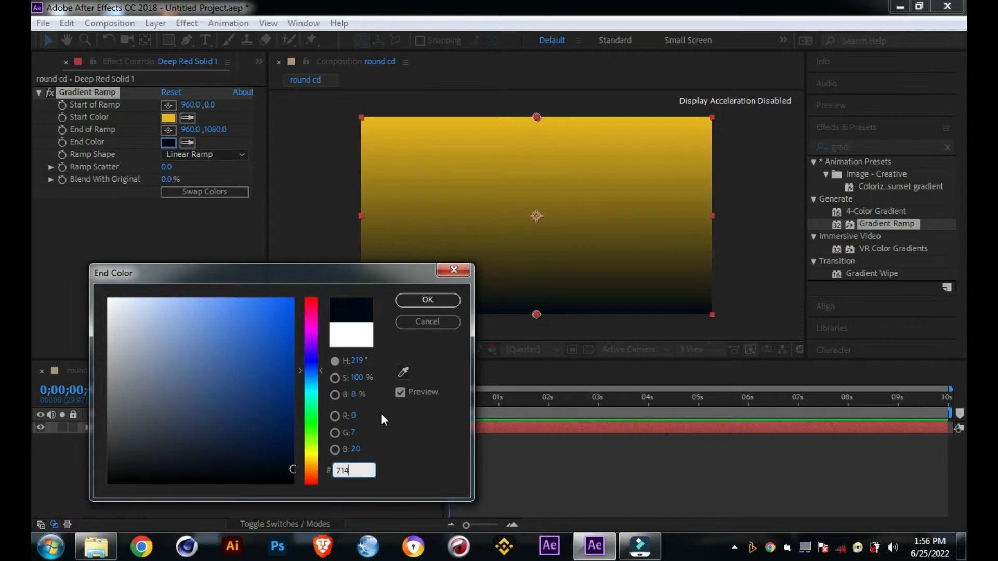
type("D")
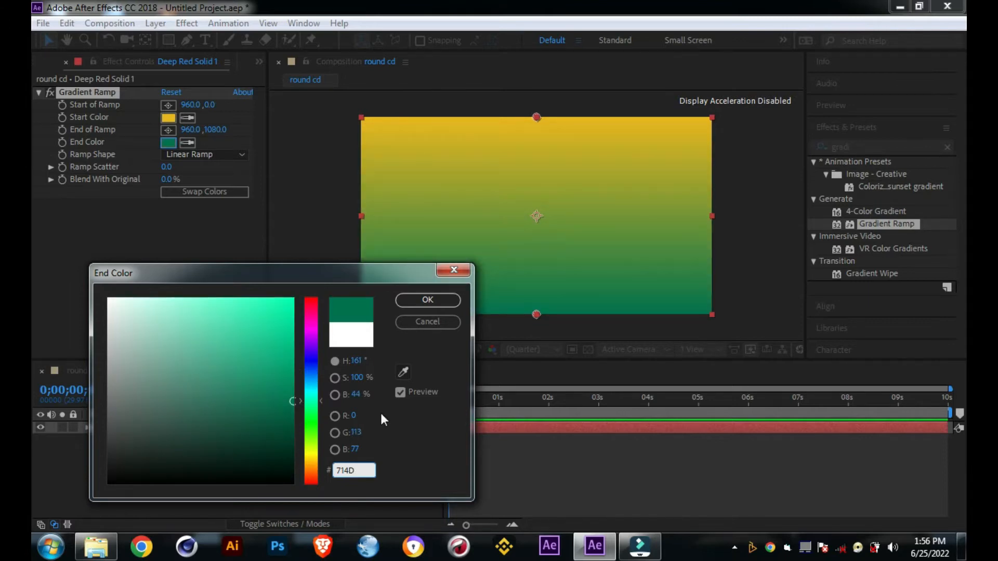
type("09")
left_click(424, 300)
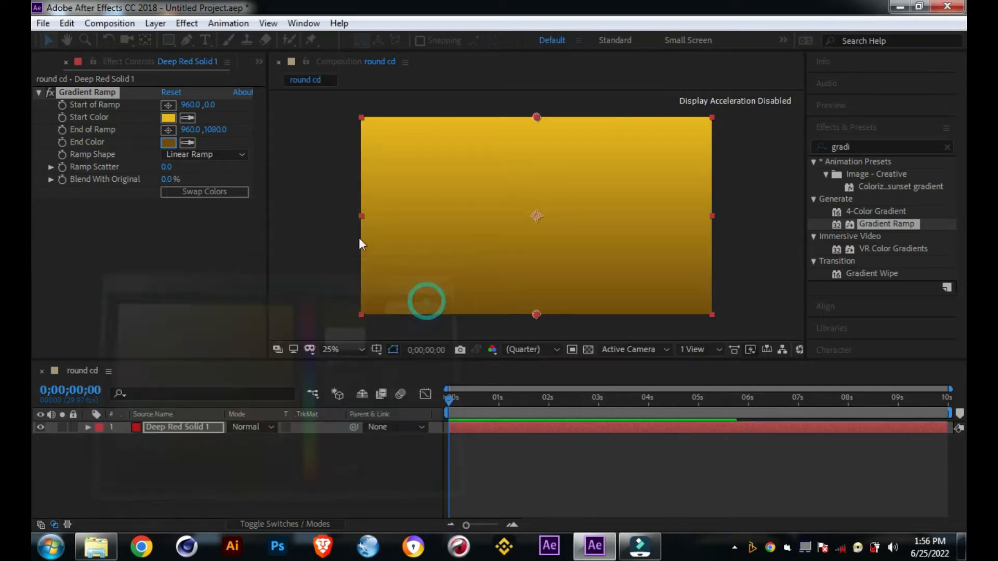
Step: Change the Gradient Ramp's shape to Radial Ramp and set its ramp scatter to 300
left_click(209, 155)
left_click(210, 187)
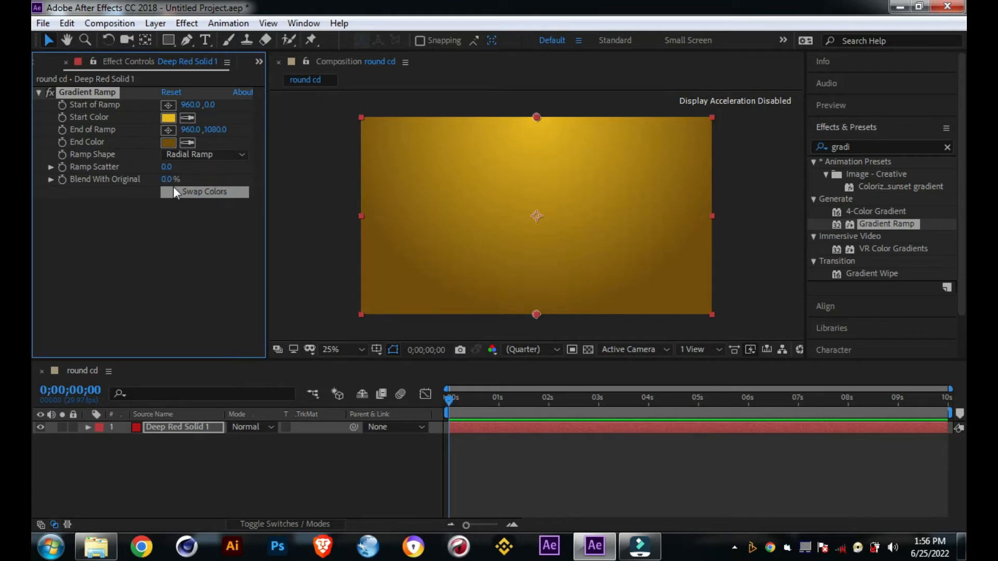
left_click(169, 167)
type("300")
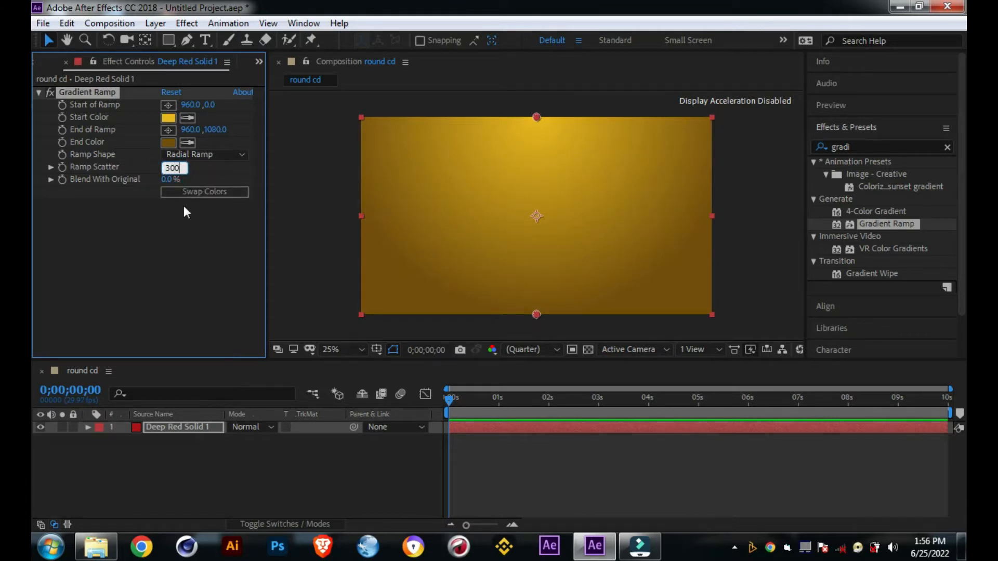
left_click(196, 245)
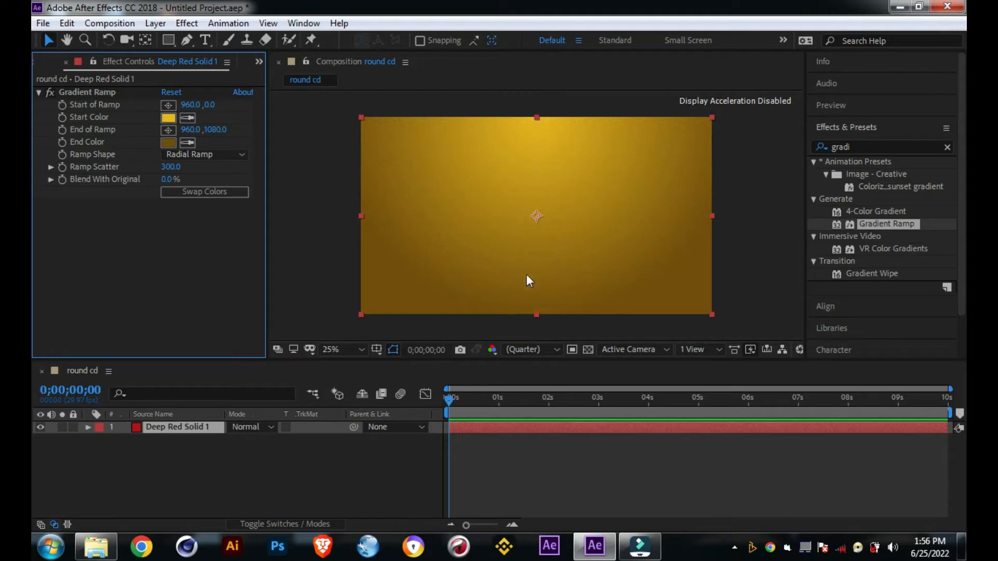
left_click_drag(536, 314, 536, 329)
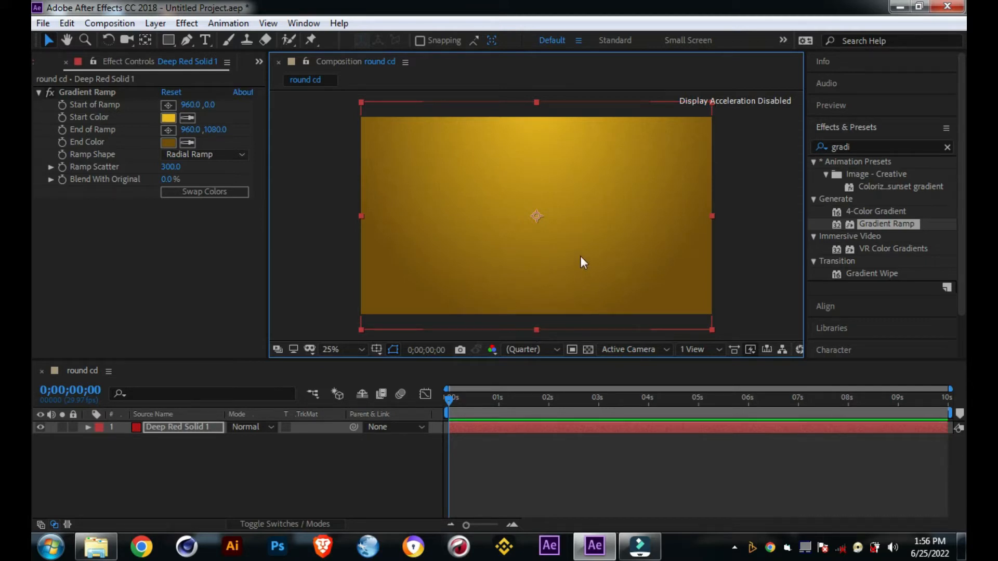
key("ctrl+z")
left_click(765, 250)
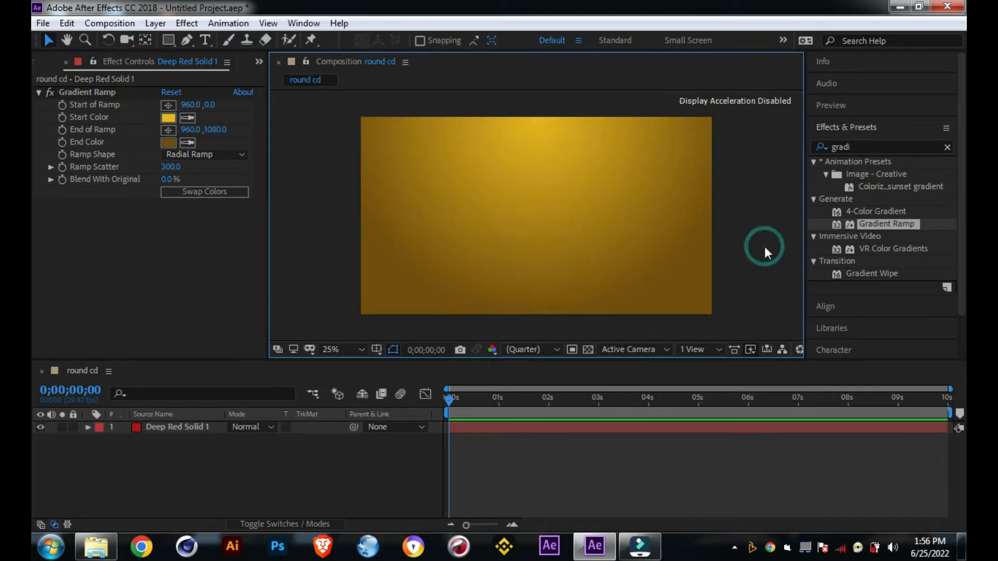
left_click(481, 229)
left_click(764, 211)
left_click(226, 61)
left_click(160, 288)
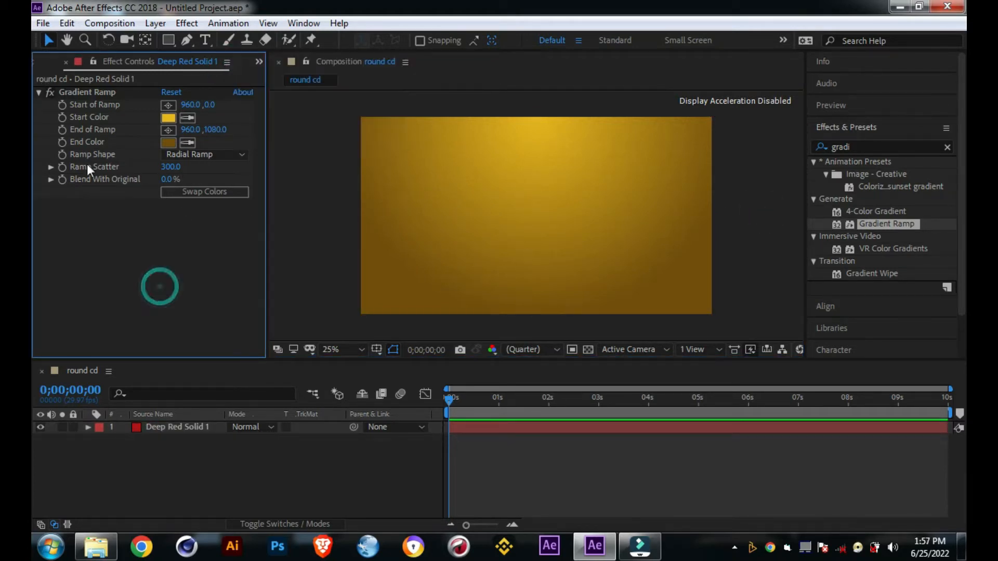
Step: Import the Photoshop files "cd psd" and "subject +cd" from the Pictures library as footage
left_click(65, 62)
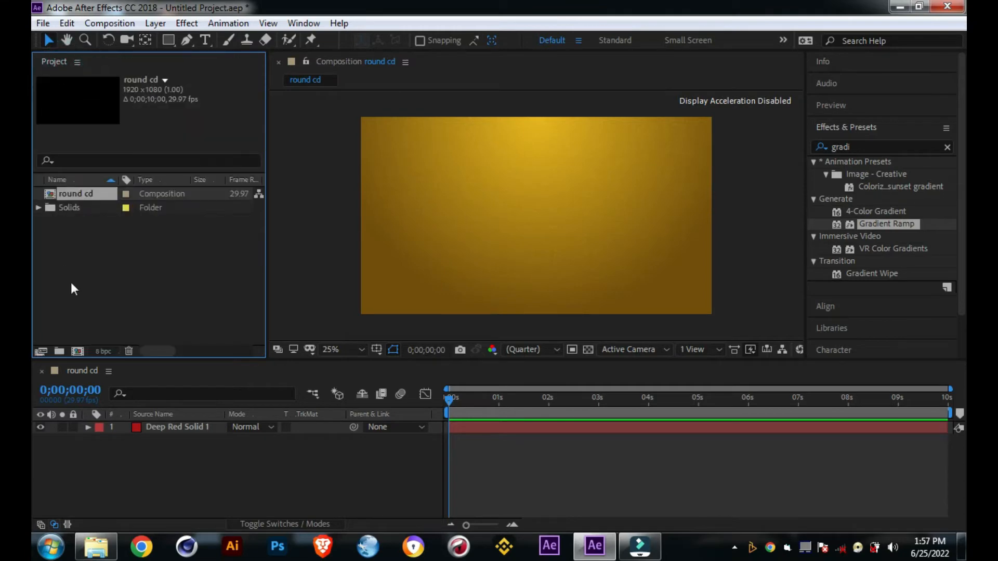
left_click(44, 22)
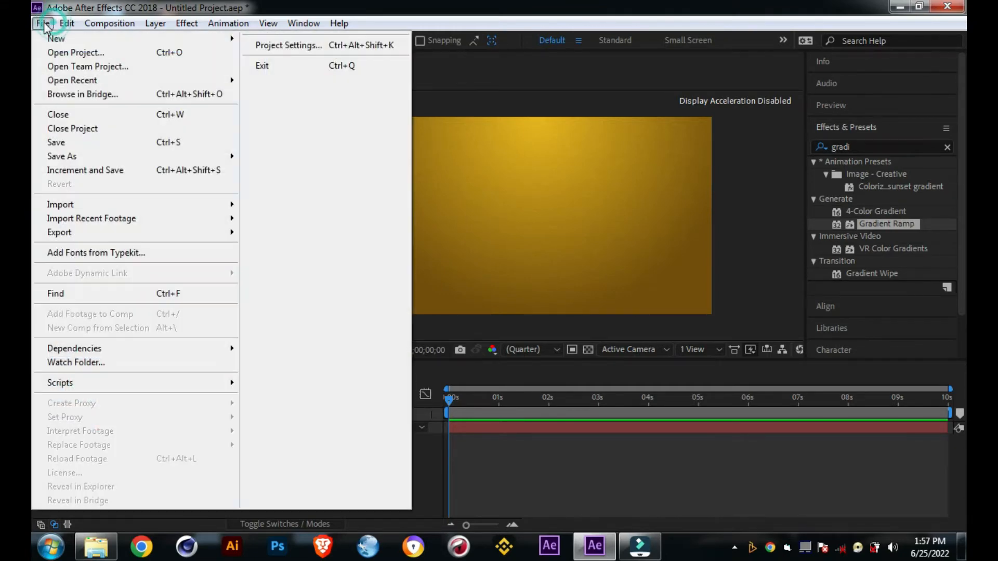
mouse_move(96, 210)
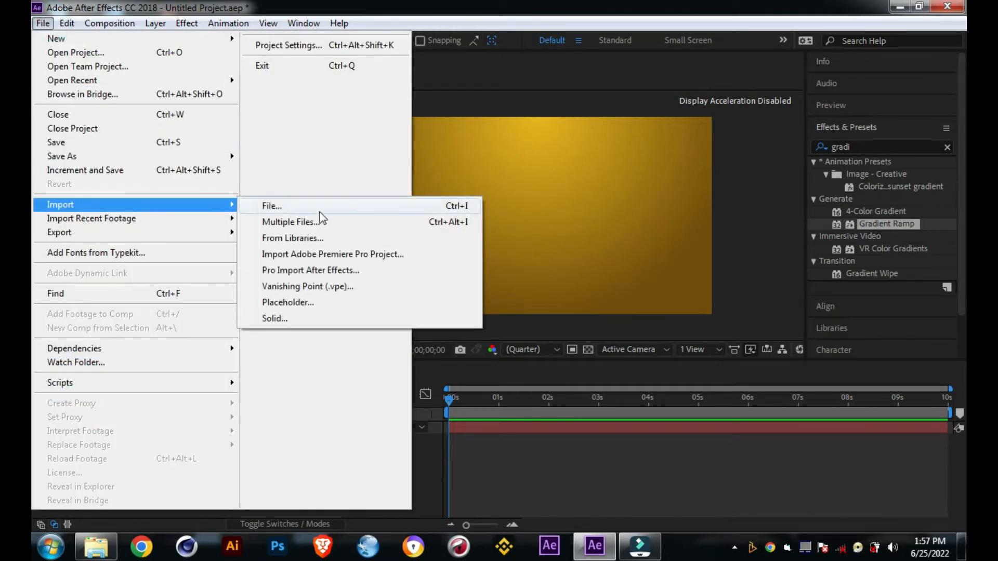
left_click(319, 208)
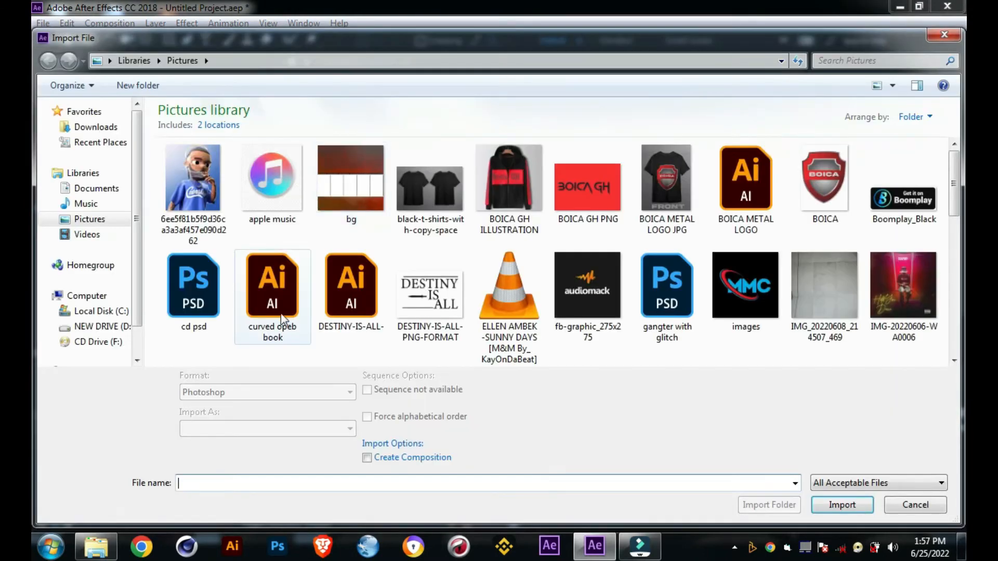
left_click(199, 312)
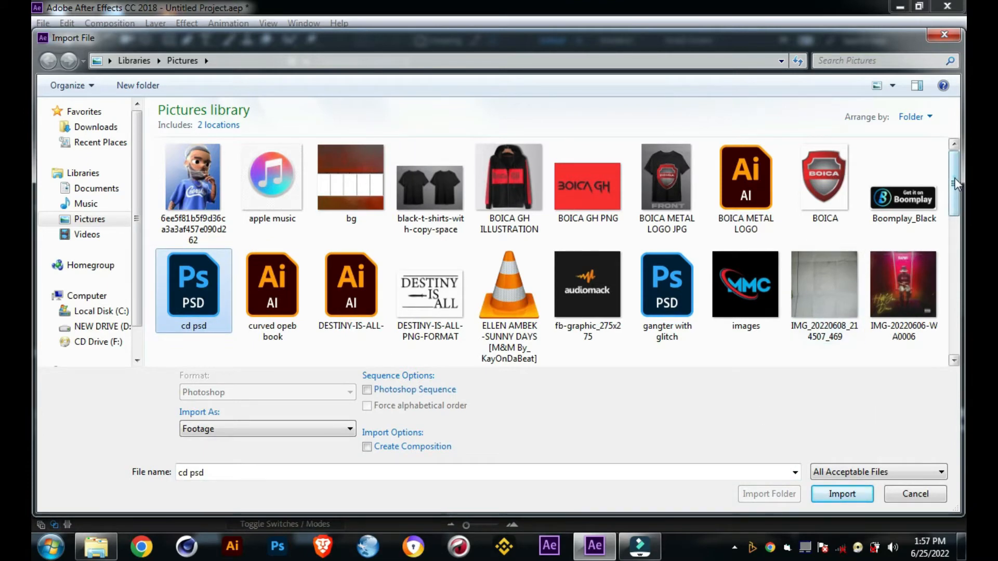
left_click_drag(956, 185, 938, 298)
left_click(597, 228, "ctrl")
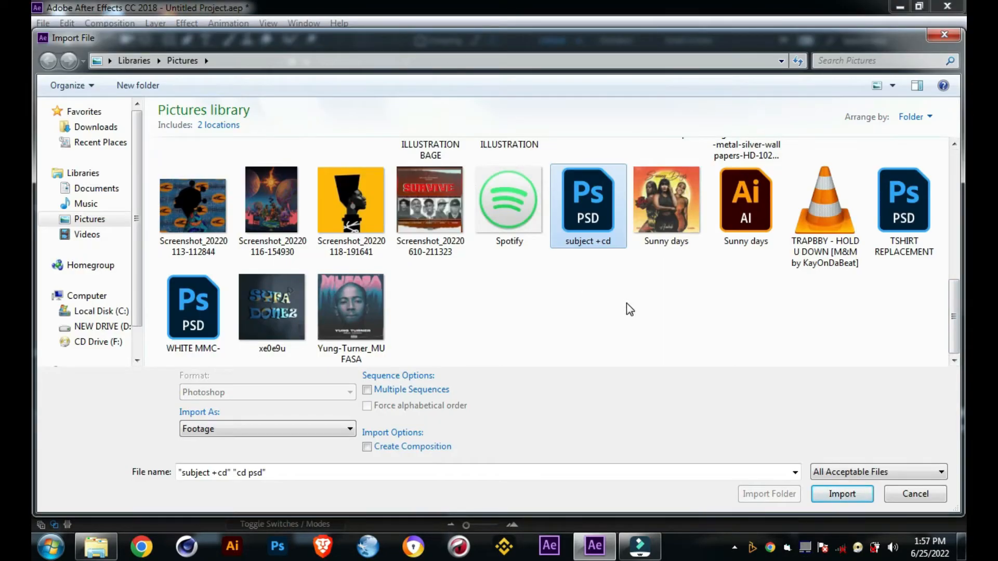
left_click(848, 497)
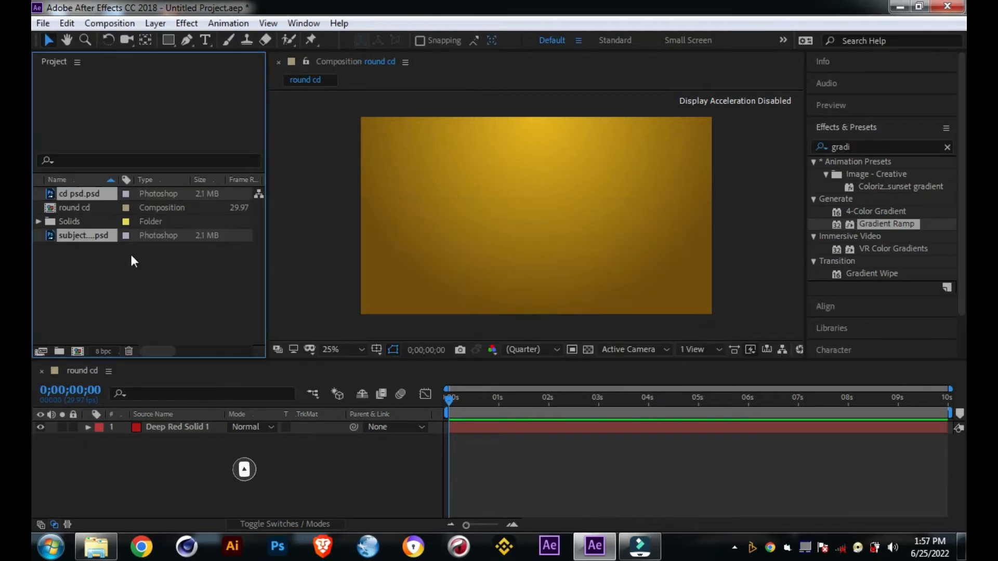
Step: Place subject +cd.psd above the red solid, scaled to 136% and shifted slightly left of the composition's center
left_click_drag(88, 234, 174, 423)
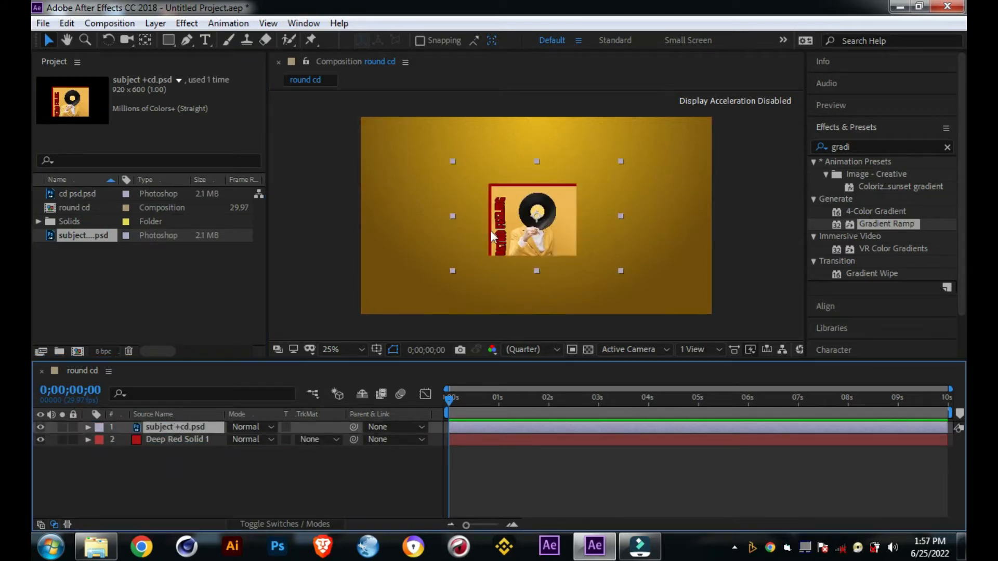
key("s")
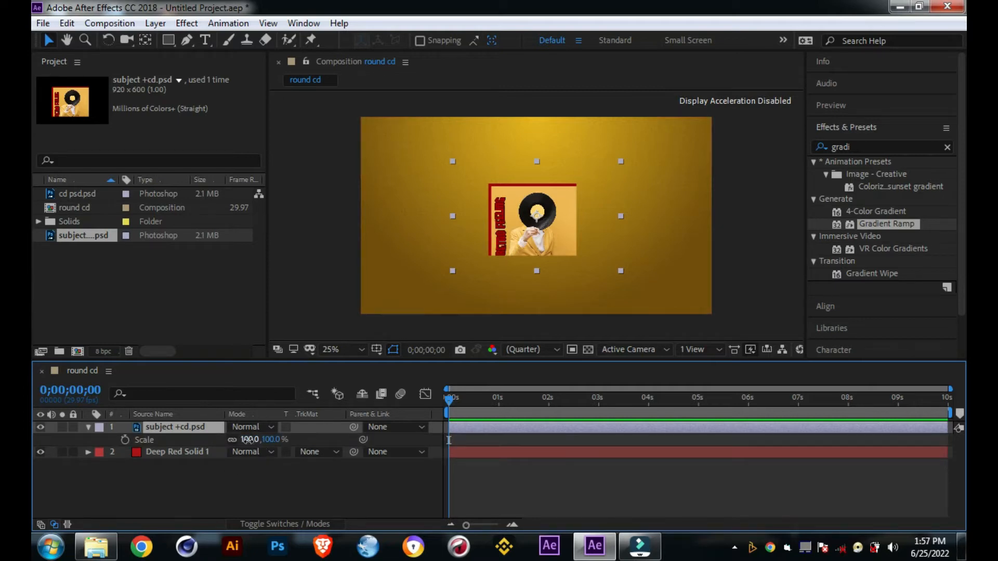
left_click_drag(250, 441, 271, 439)
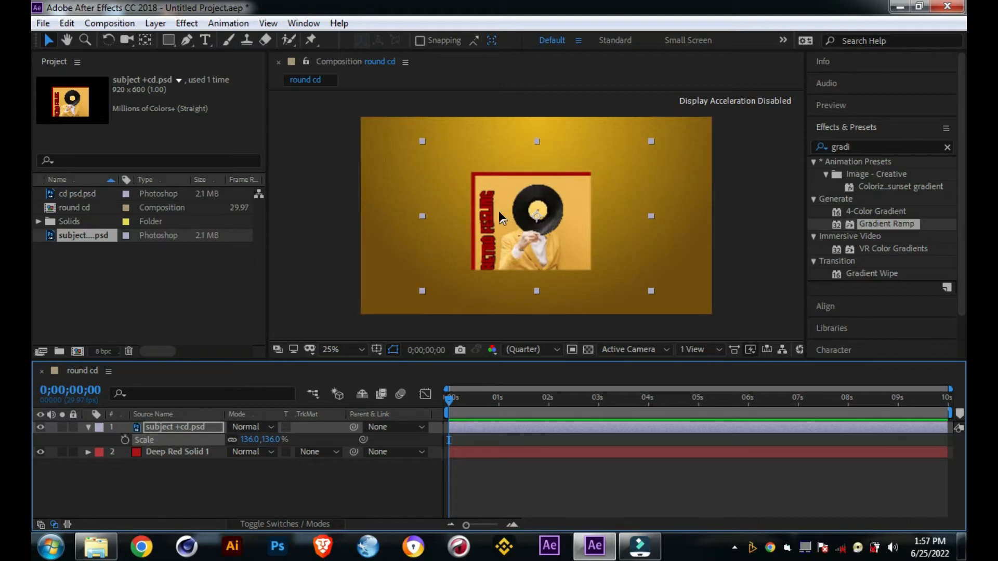
left_click_drag(505, 213, 467, 215)
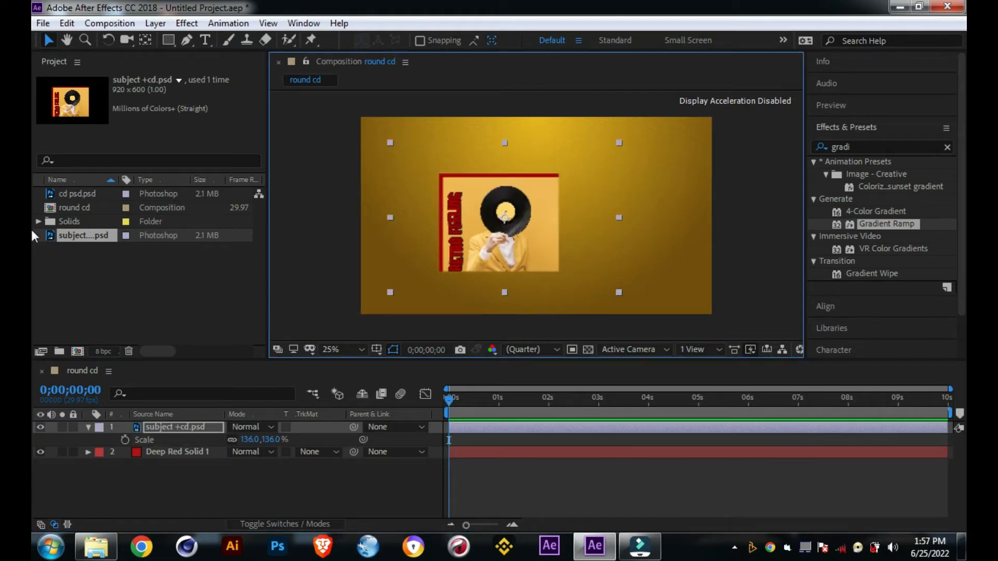
Step: Add cd psd.psd beneath the subject +cd.psd layer, with the record sticking out from the cover's right edge
left_click_drag(73, 195, 172, 422)
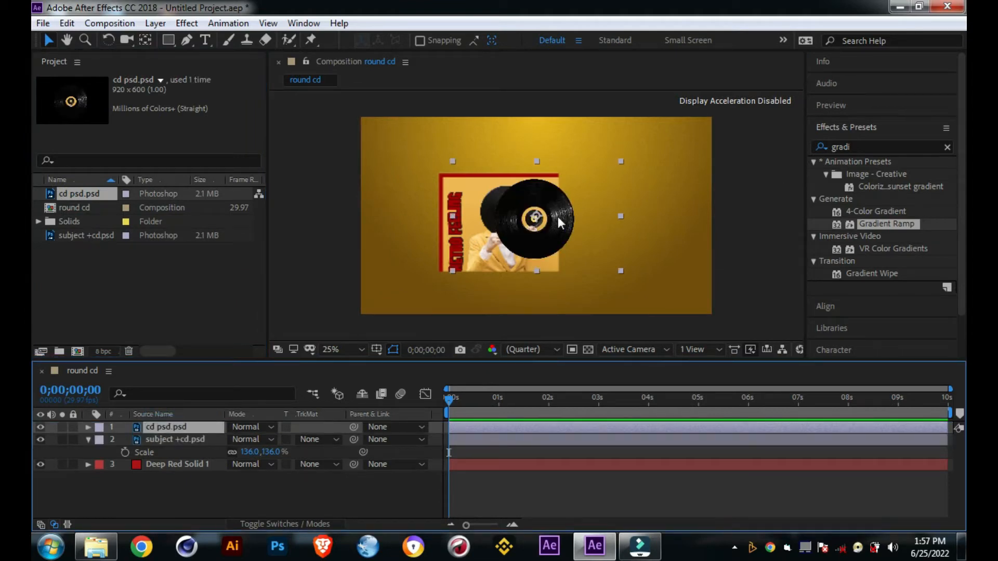
left_click_drag(553, 217, 616, 224)
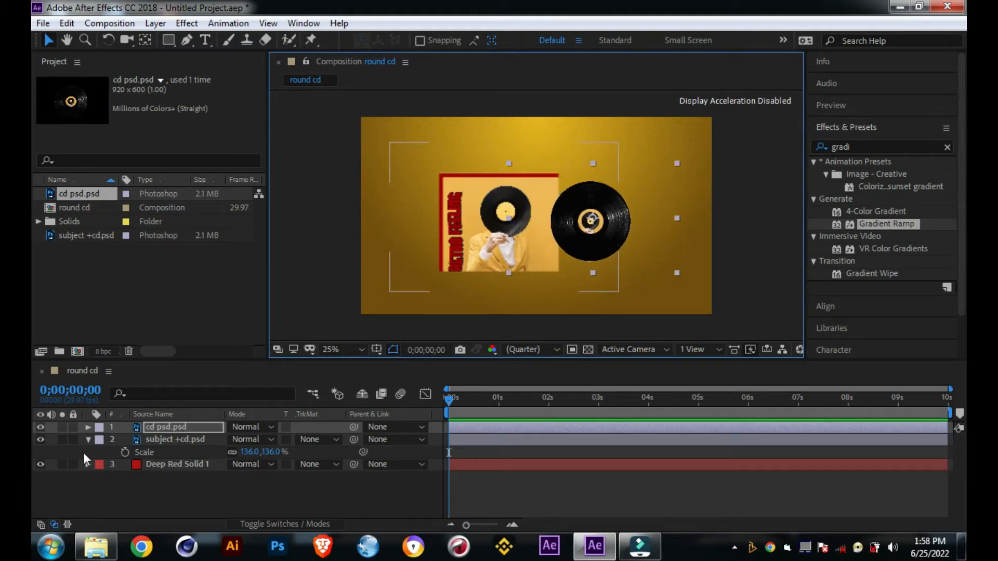
left_click(88, 438)
left_click_drag(174, 428, 175, 443)
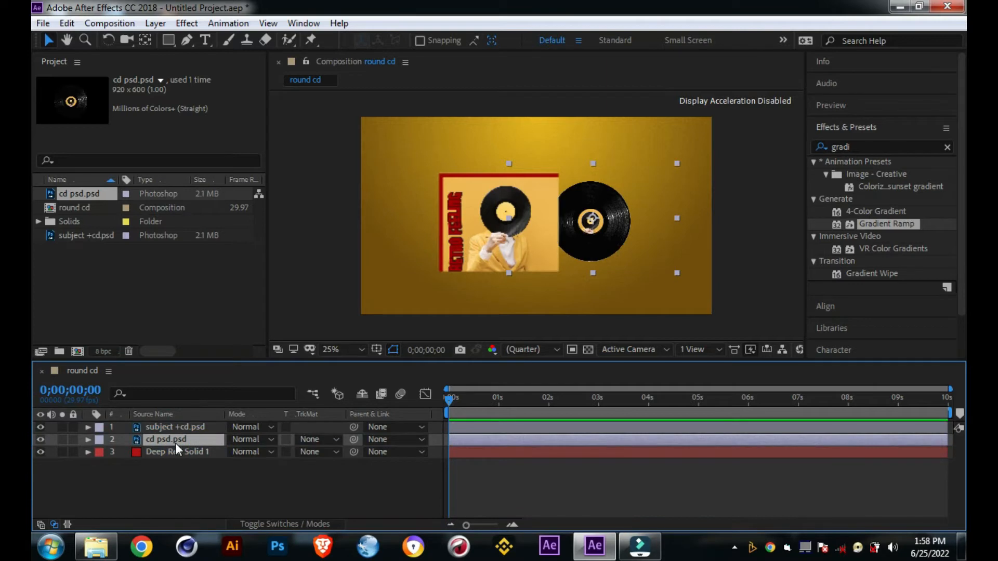
left_click(534, 239)
mouse_move(532, 233)
left_mouse_down()
mouse_move(544, 232)
mouse_move(531, 240)
left_mouse_up()
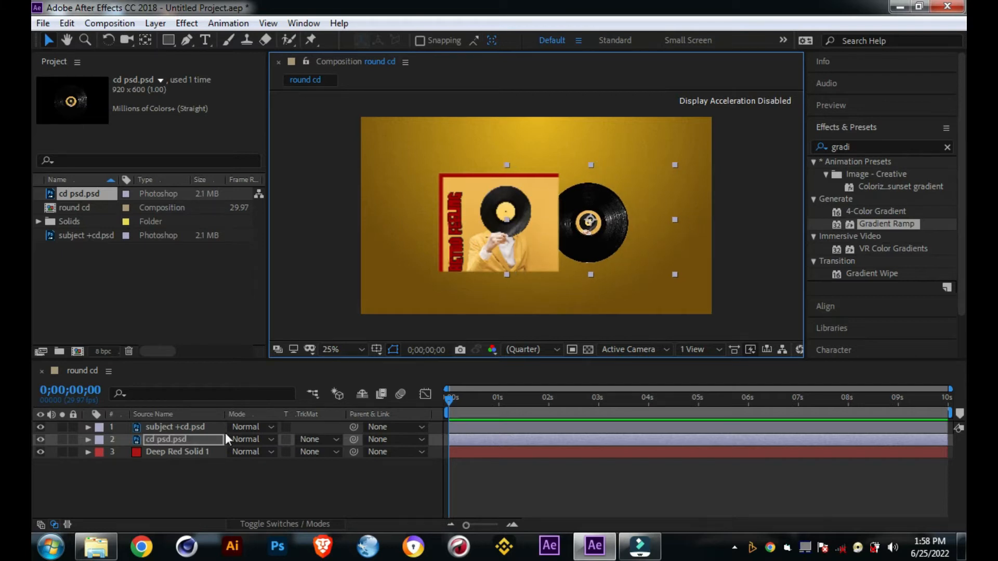
Step: Pre-compose the subject +cd.psd layer as "cover art", moving all attributes into the new composition
left_click(172, 426)
right_click(171, 425)
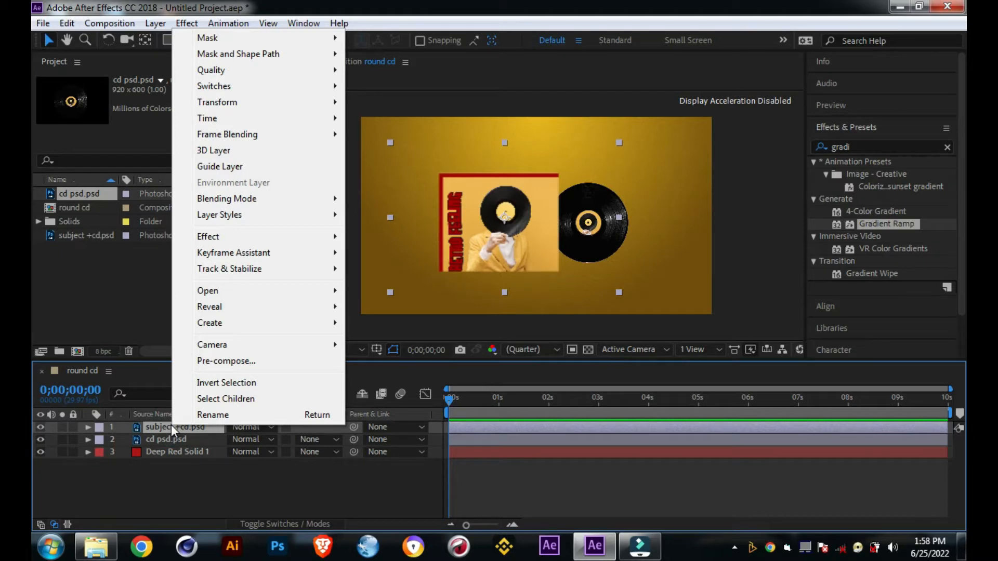
left_click(253, 360)
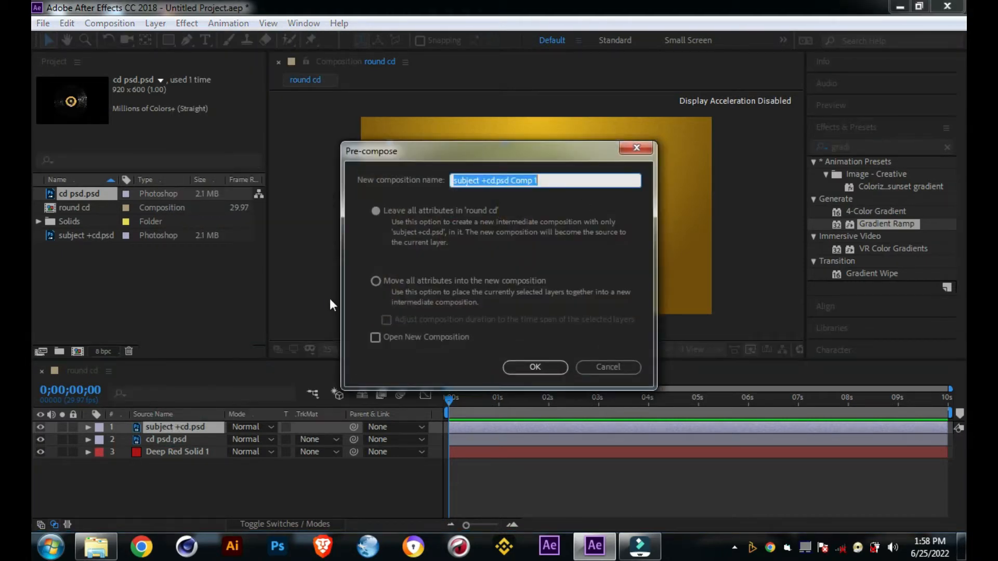
left_click(376, 281)
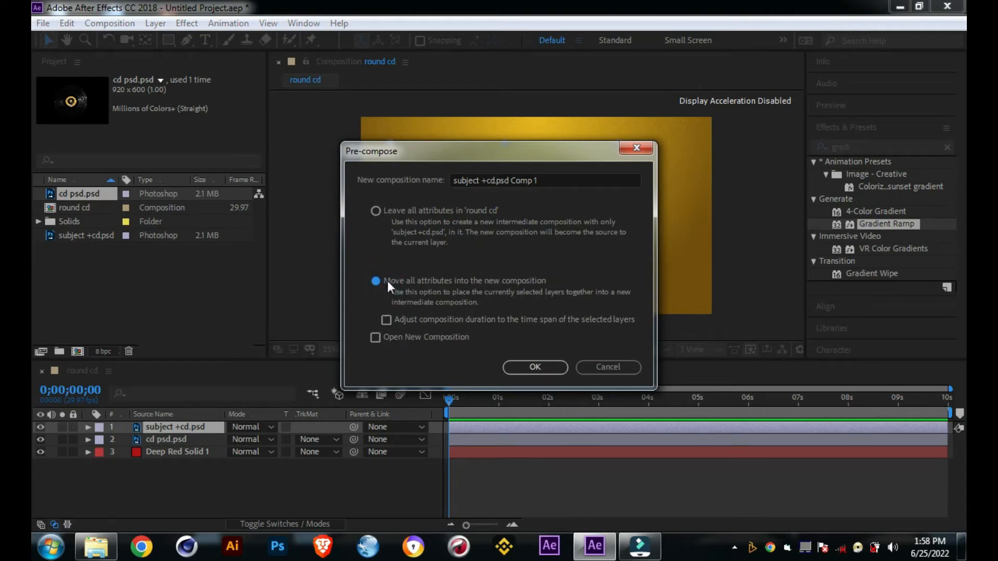
left_click(560, 181)
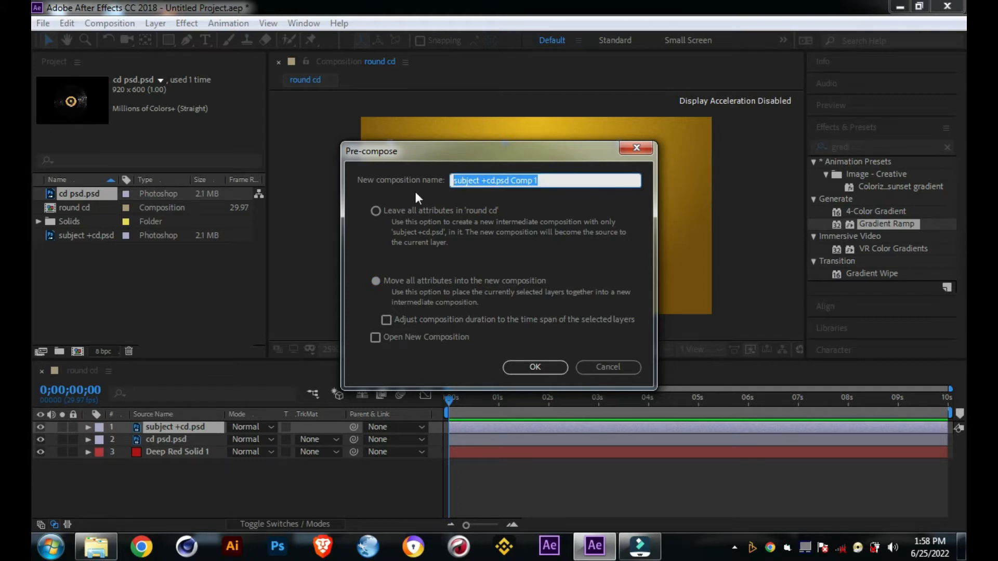
left_click(392, 285)
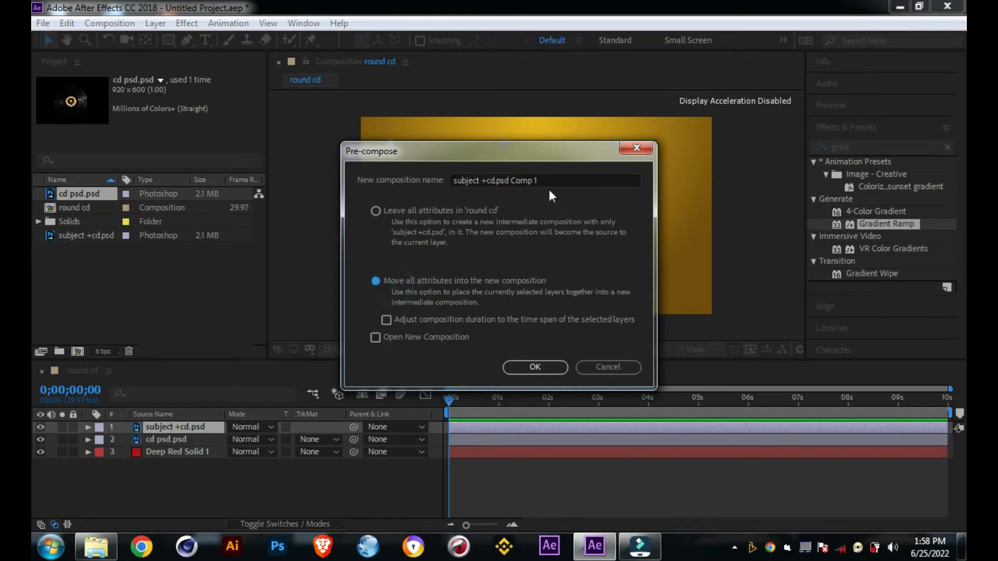
left_click(553, 181)
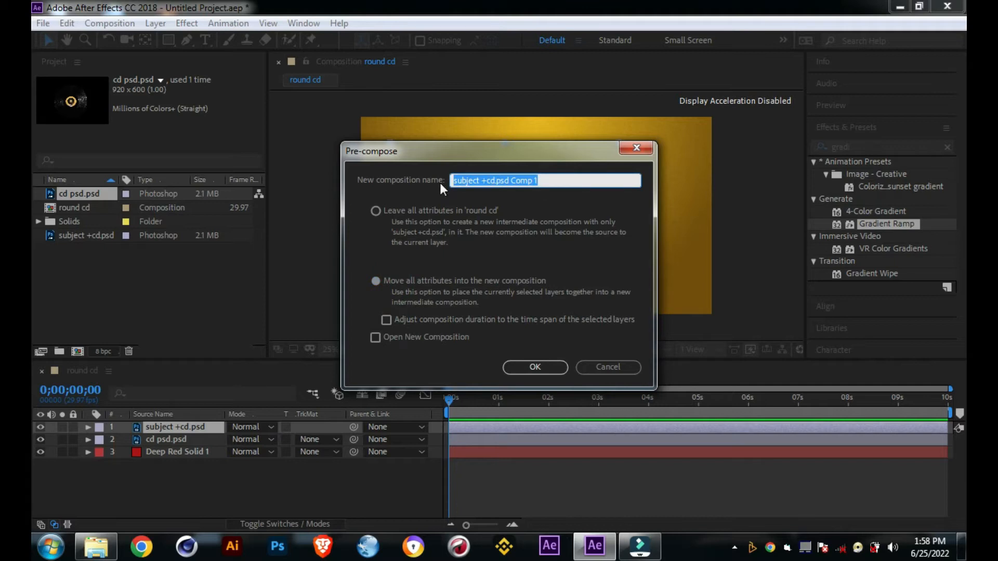
type("c")
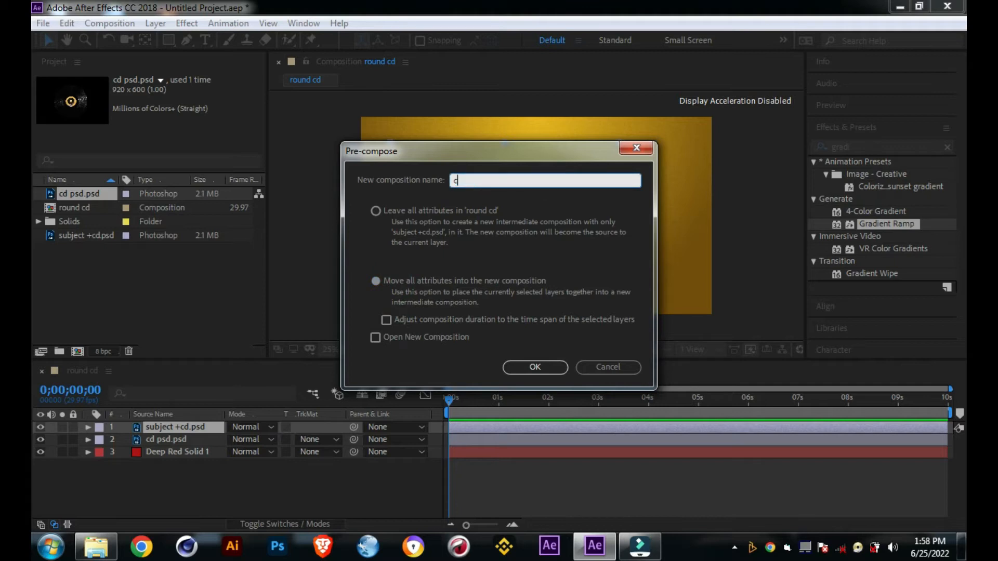
type("over art")
left_click(444, 285)
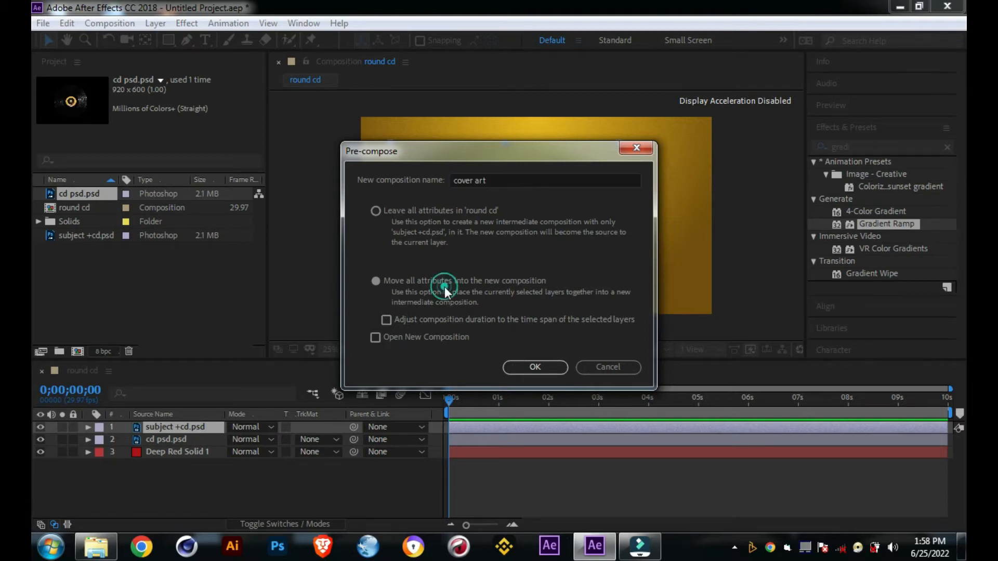
left_click(359, 287)
left_click(380, 278)
left_click(534, 366)
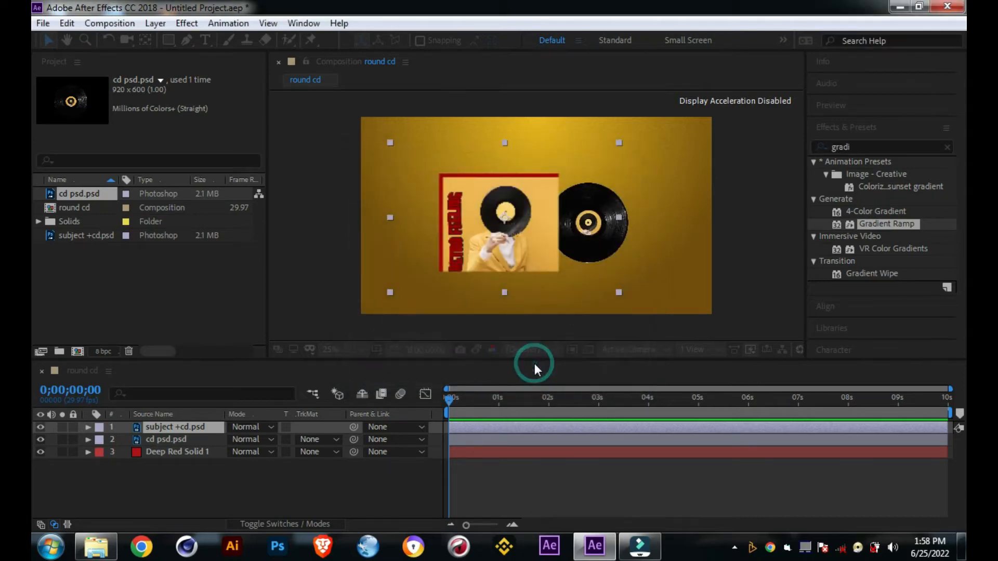
Step: Pre-compose the cd psd.psd layer as "cd", moving all attributes into the new composition
left_click(175, 439)
right_click(174, 438)
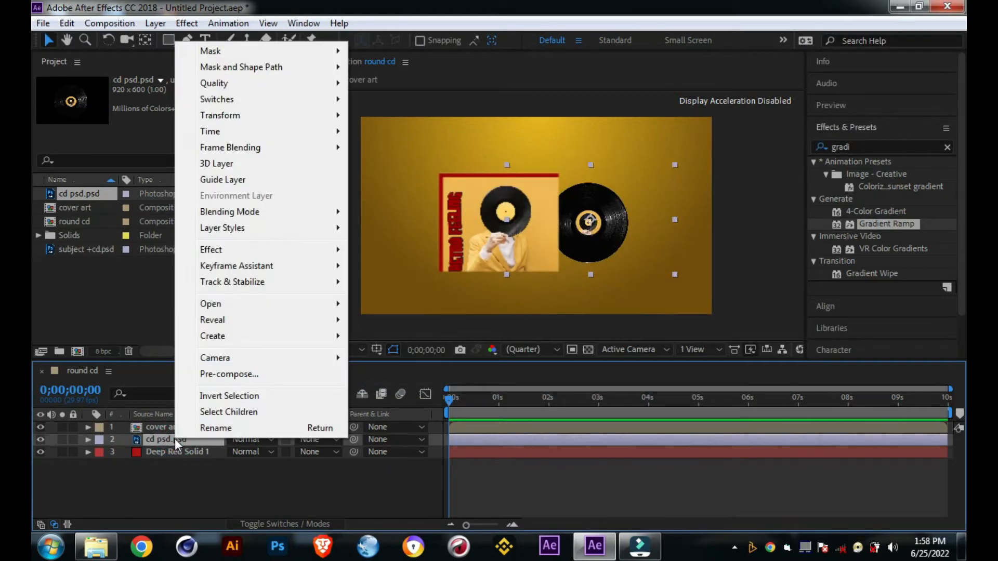
left_click(229, 374)
left_click(409, 280)
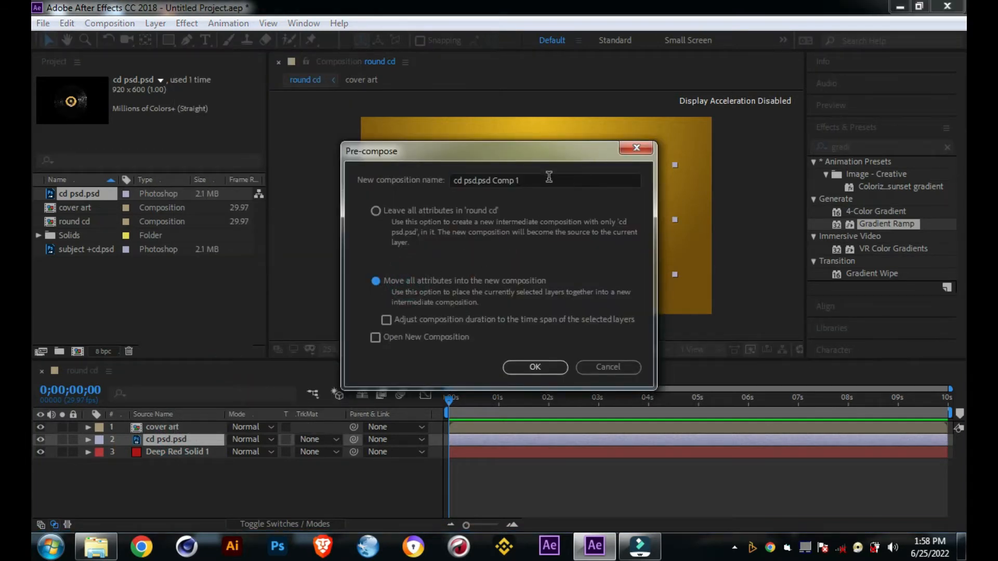
left_click_drag(549, 177, 384, 182)
type("cd")
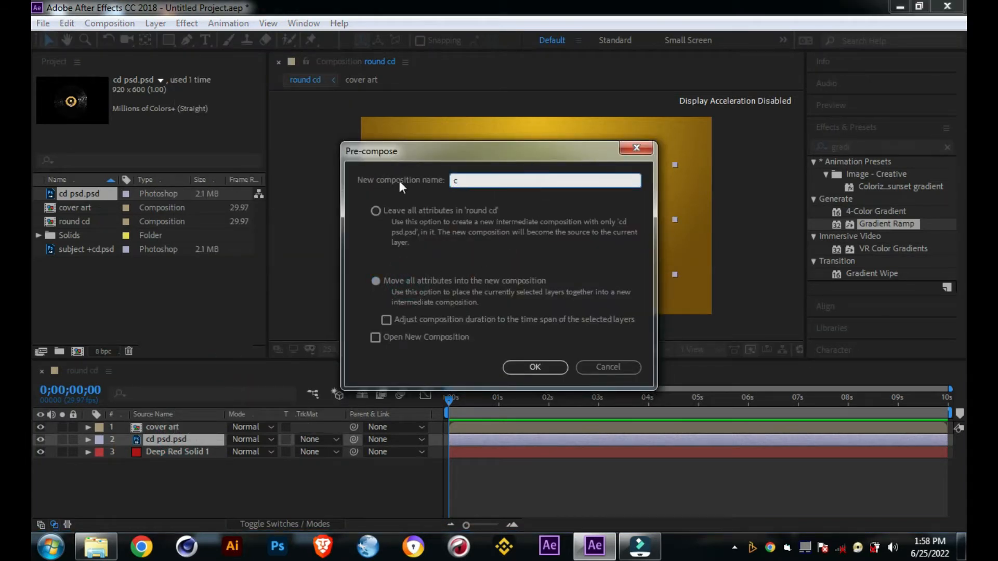
left_click(530, 366)
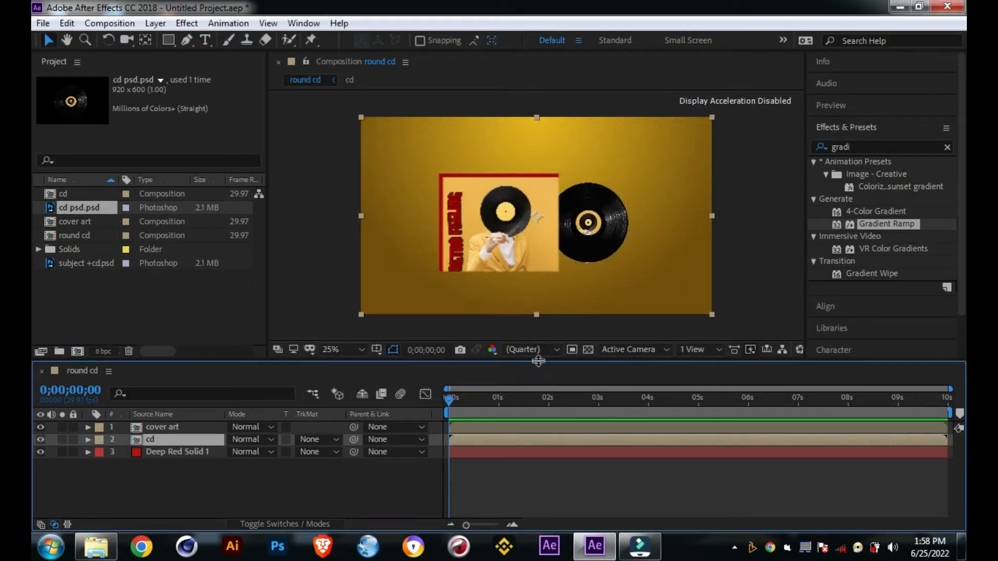
Step: Examine the cover artwork and the record beside it up close in the composition
left_click(585, 244)
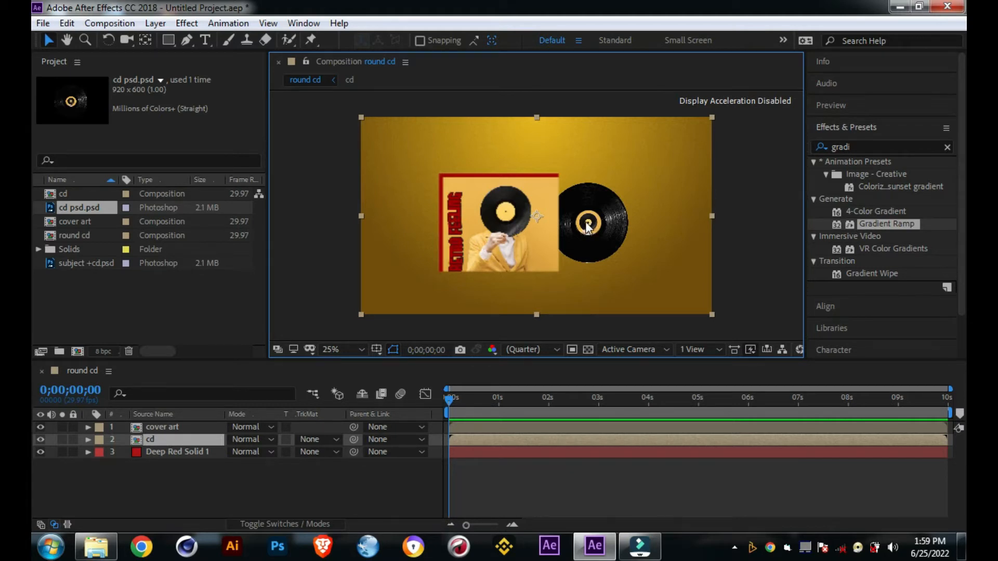
scroll(585, 223, "up", 1)
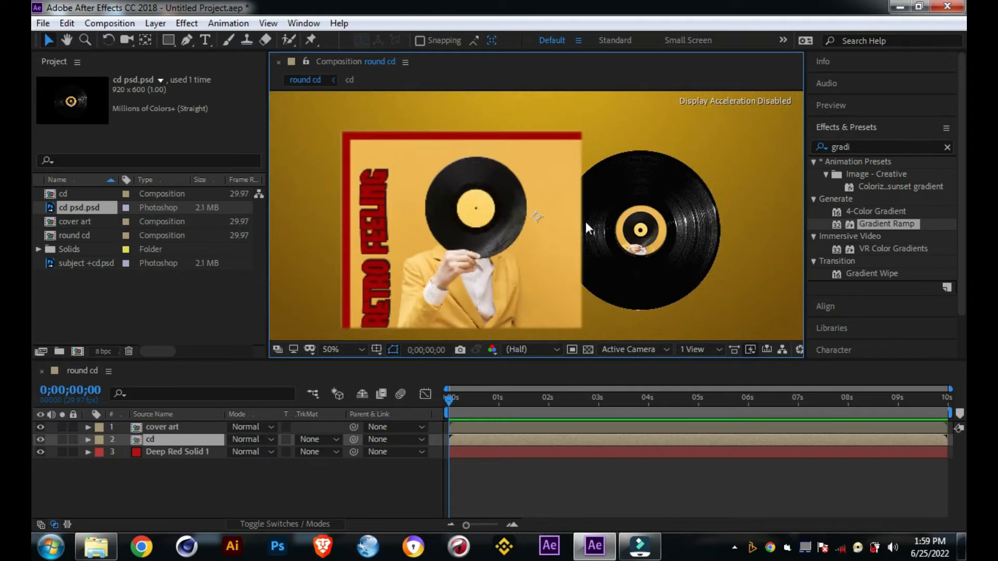
key("space")
left_click_drag(594, 230, 481, 206)
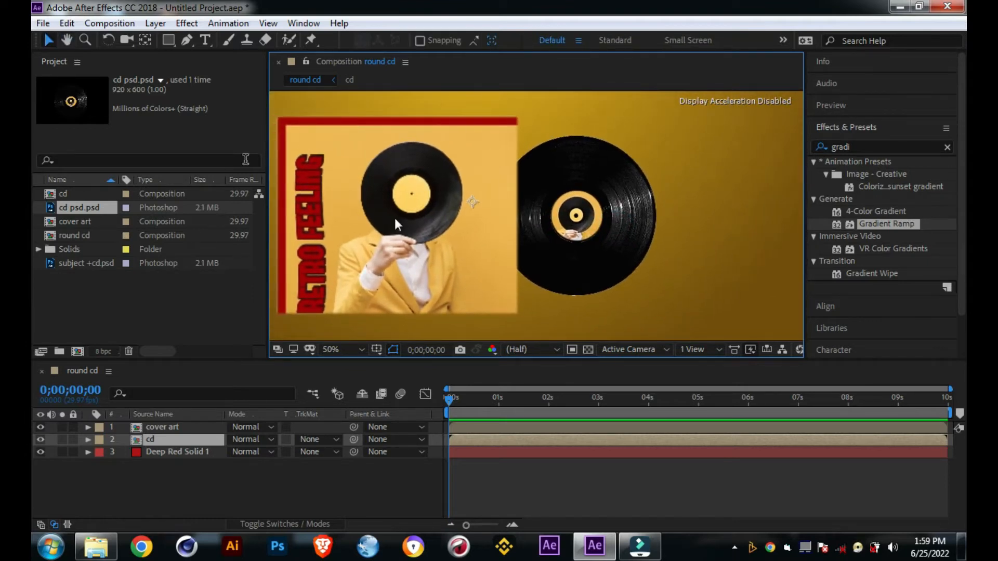
key("space")
left_click_drag(516, 235, 579, 238)
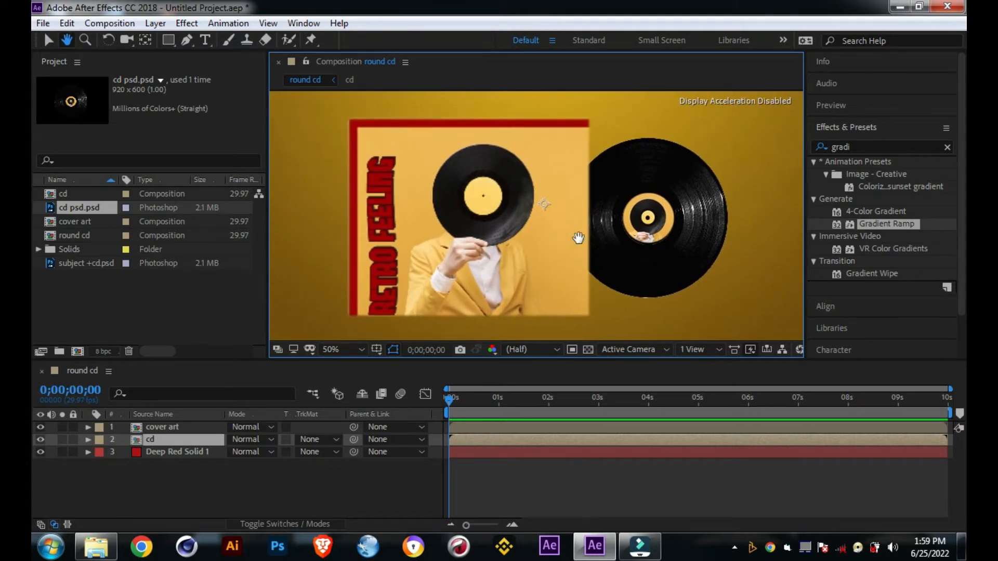
key("ctrl+0")
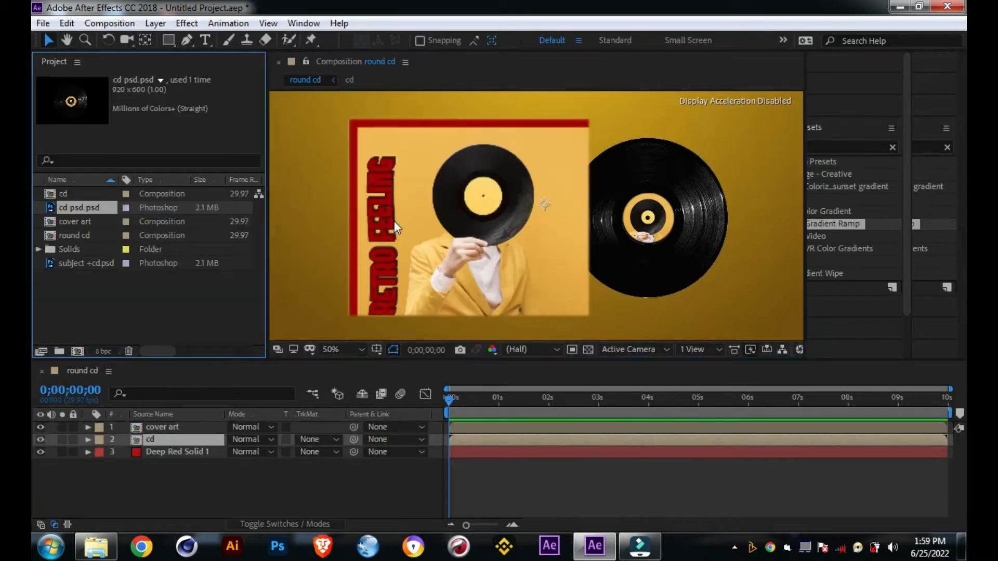
left_click(522, 66)
key("comma")
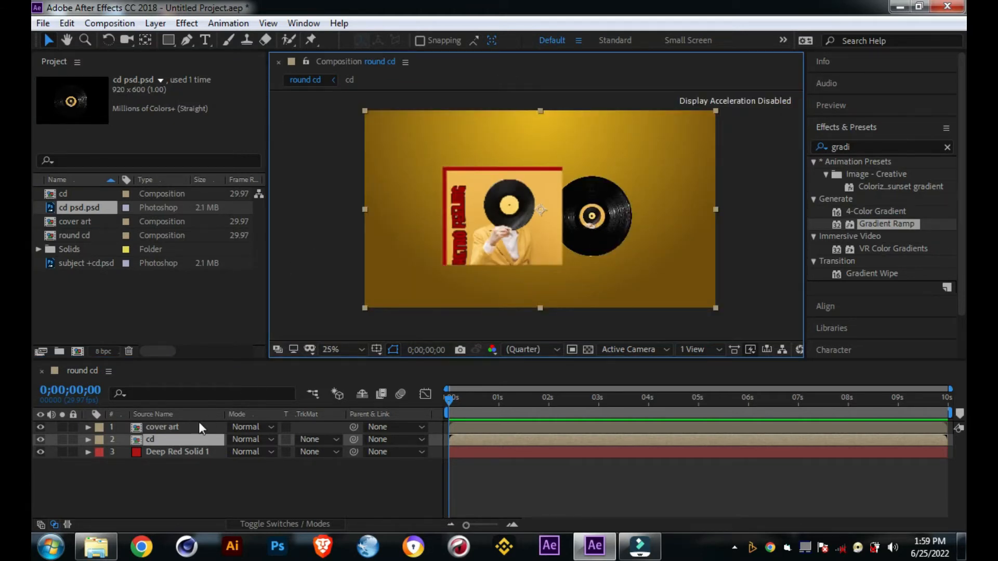
Step: Shift the cover art and cd layers together slightly to the right in the composition
left_click(186, 426)
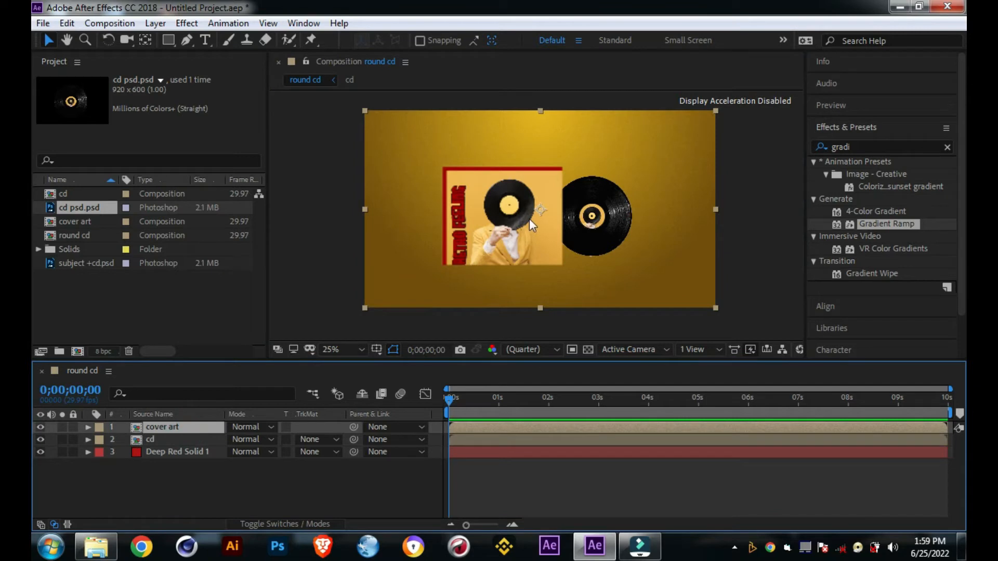
left_click(171, 440, "shift")
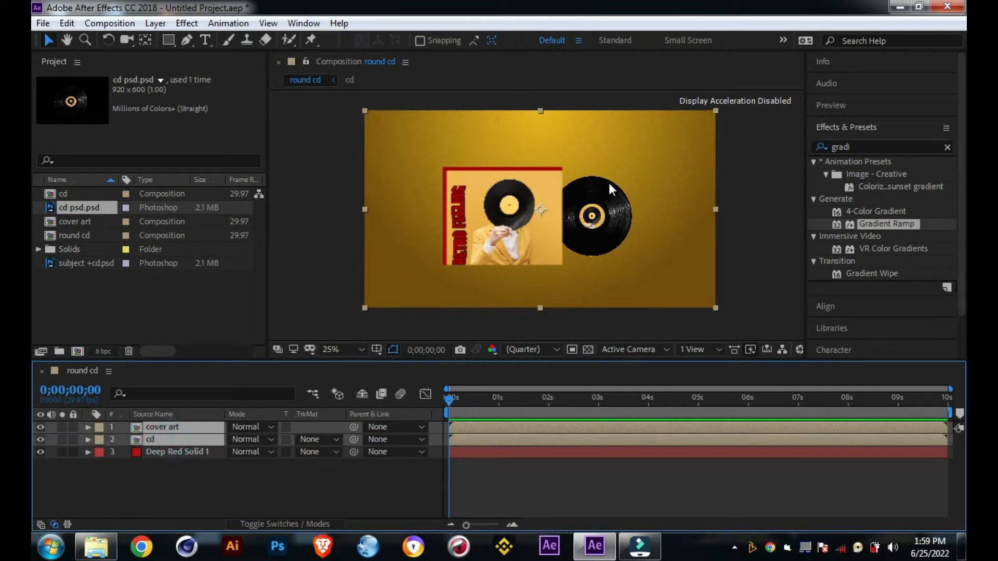
left_click_drag(570, 205, 574, 209)
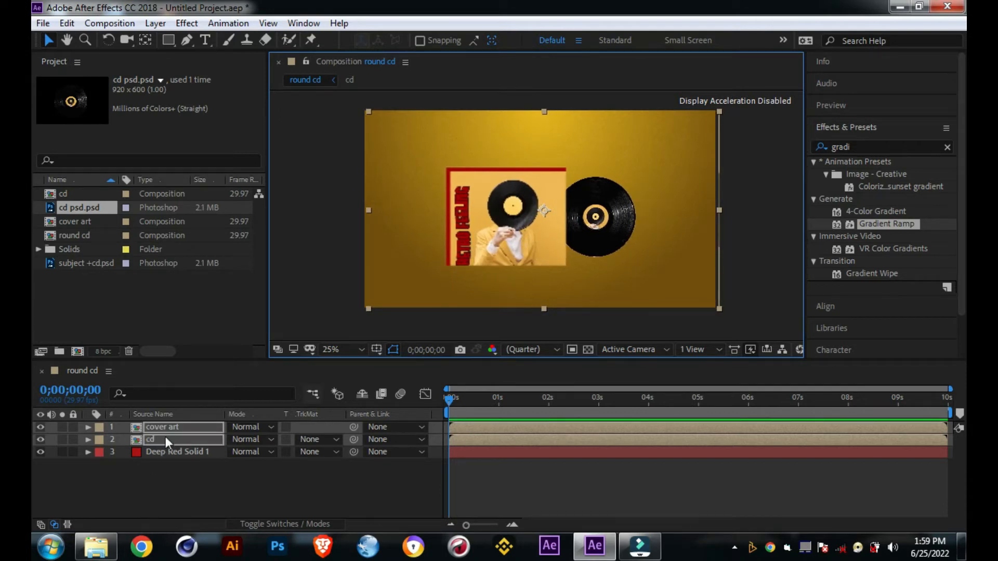
left_click(175, 425)
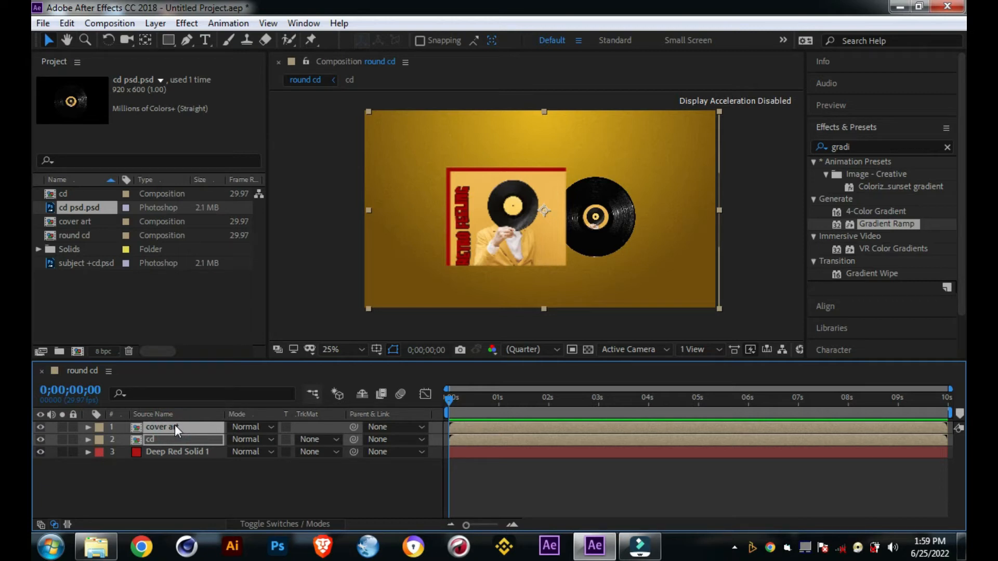
key("Right")
key("Right")
key("Right")
key("Right")
key("Right")
key("Right")
key("Right")
key("Right")
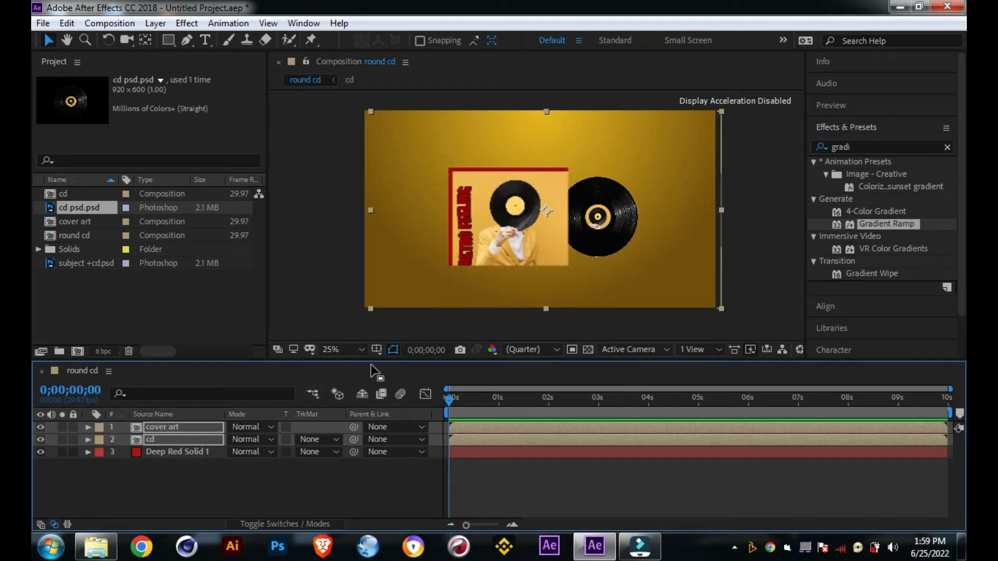
key("Right")
key("Right")
key("Right")
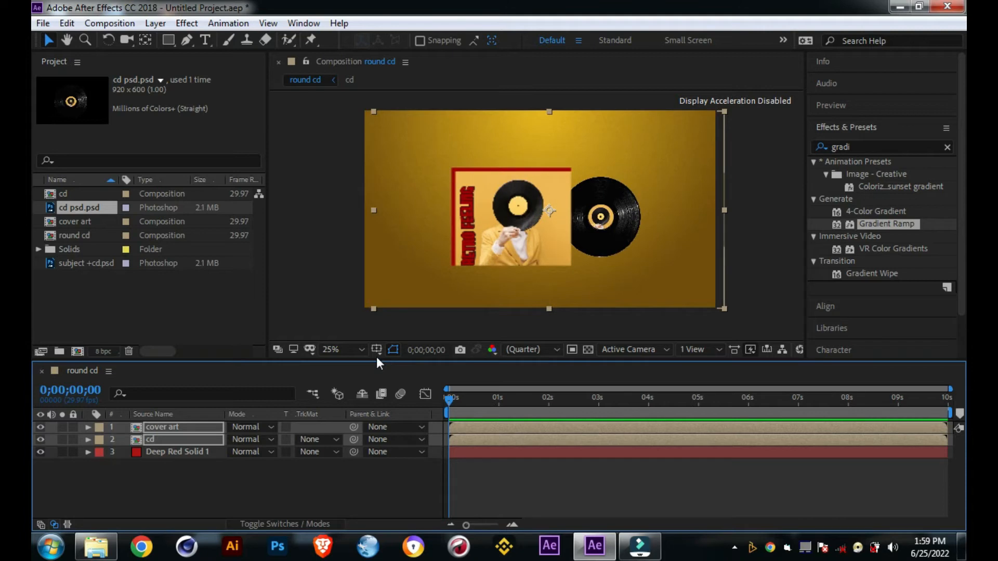
left_click(279, 492)
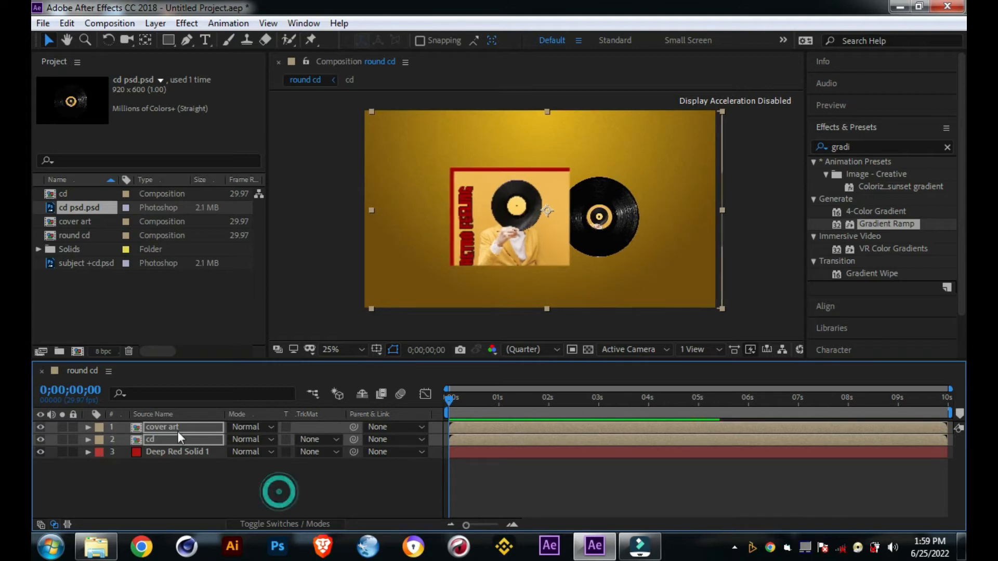
Step: Nudge only the cover art layer to the right so it covers more of the record
left_click(170, 425)
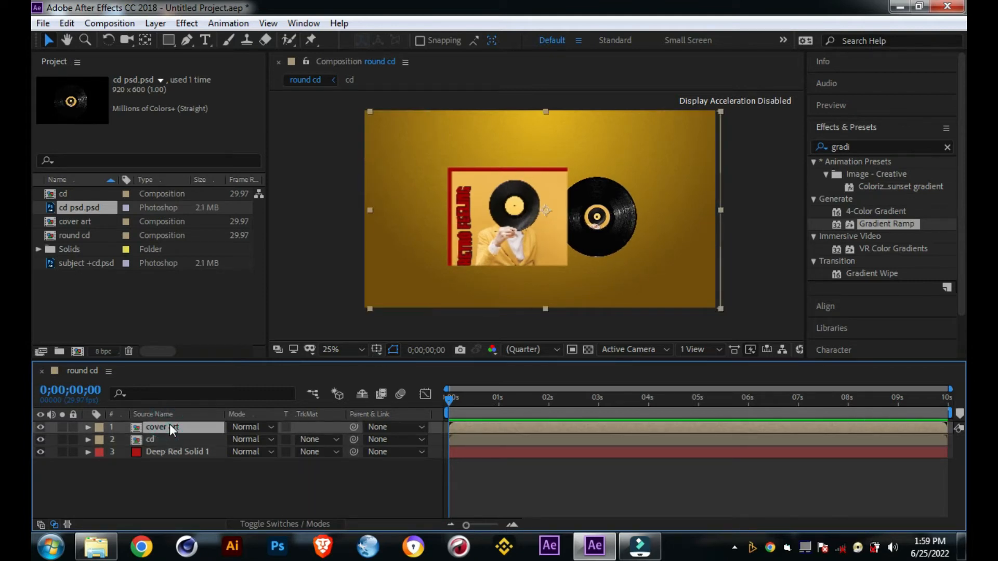
key("Right")
key("Right")
key("Right")
key("Right")
key("Right")
key("Right")
key("Right")
key("Right")
key("Right")
key("Right")
key("Right")
key("Right")
key("Right")
key("Right")
key("Right")
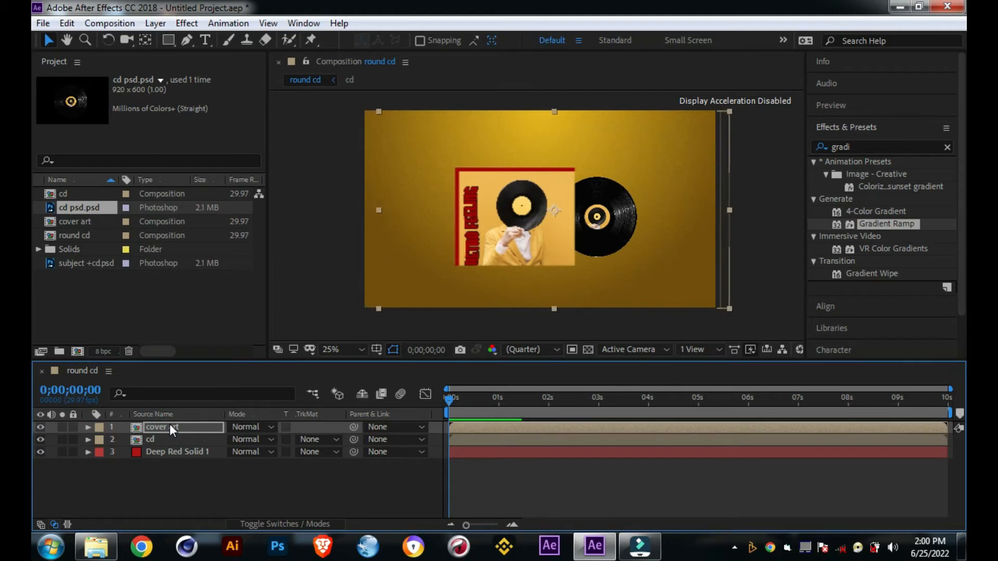
key("Right")
key("Right")
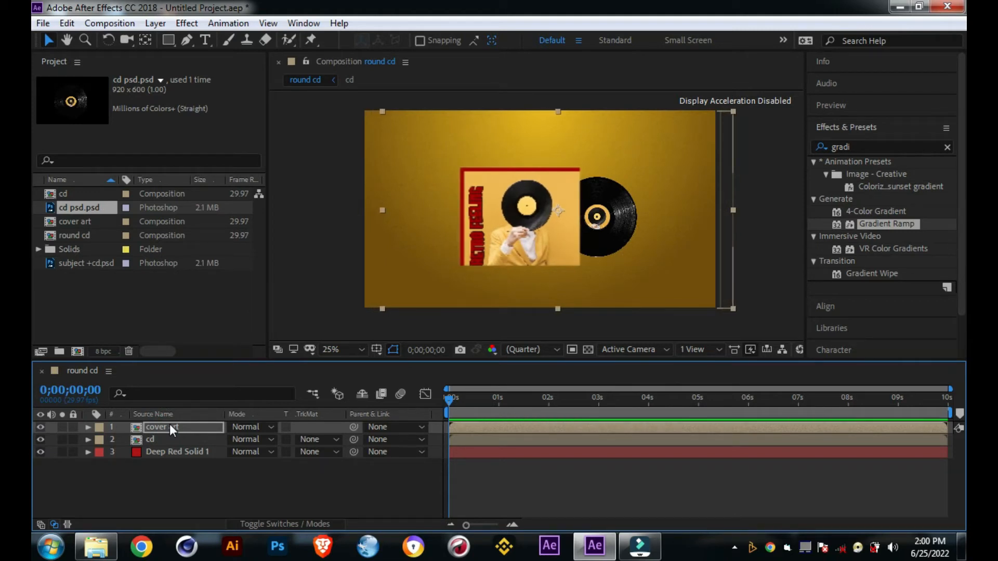
Step: Nudge the cd layer slightly to the left to tuck the record further behind the cover
left_click(170, 438)
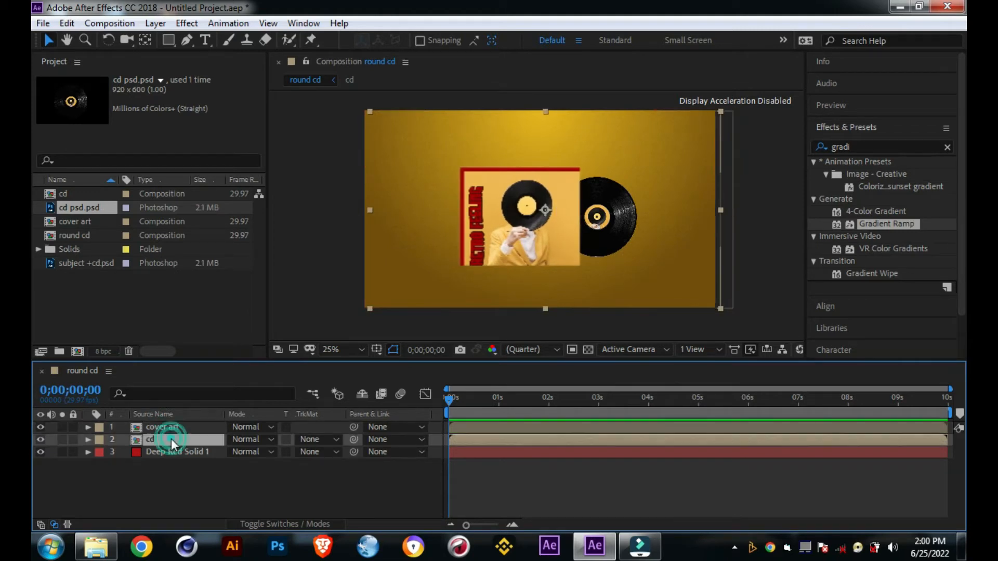
key("Left")
key("Left")
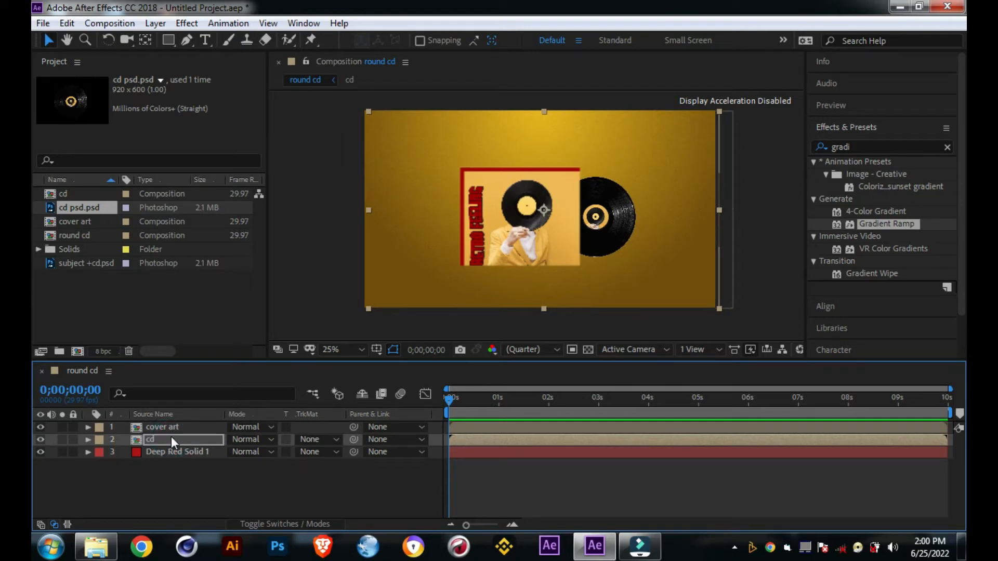
left_click(254, 493)
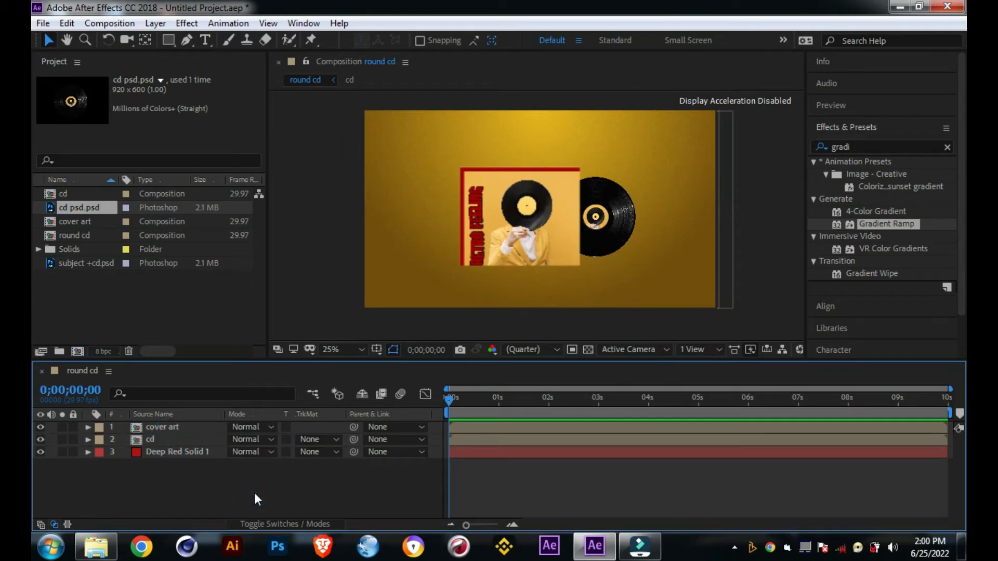
Step: Nudge the cover art and cd layers together to the left to center the pair on the background
left_click(203, 453)
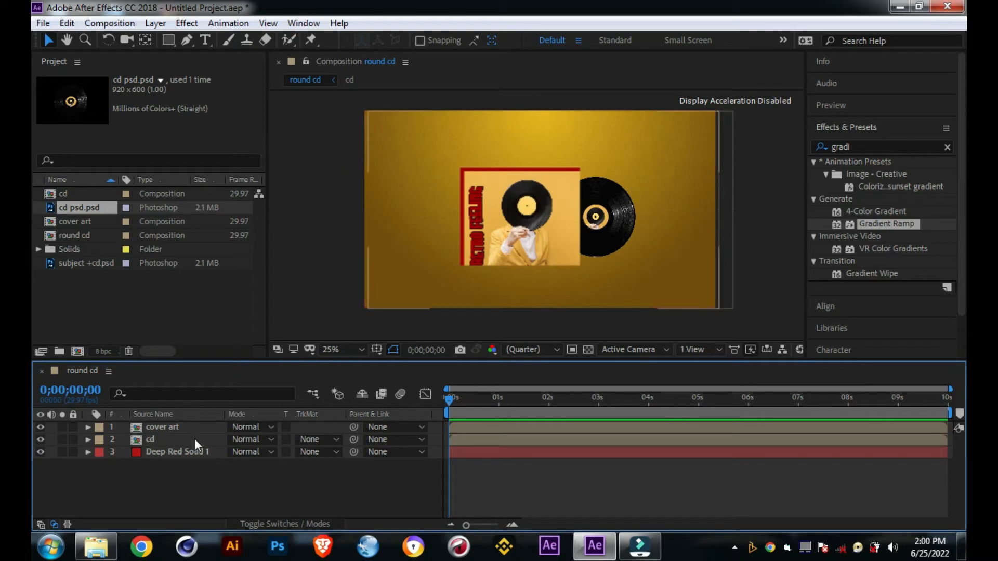
left_click(198, 428)
left_click(192, 438, "shift")
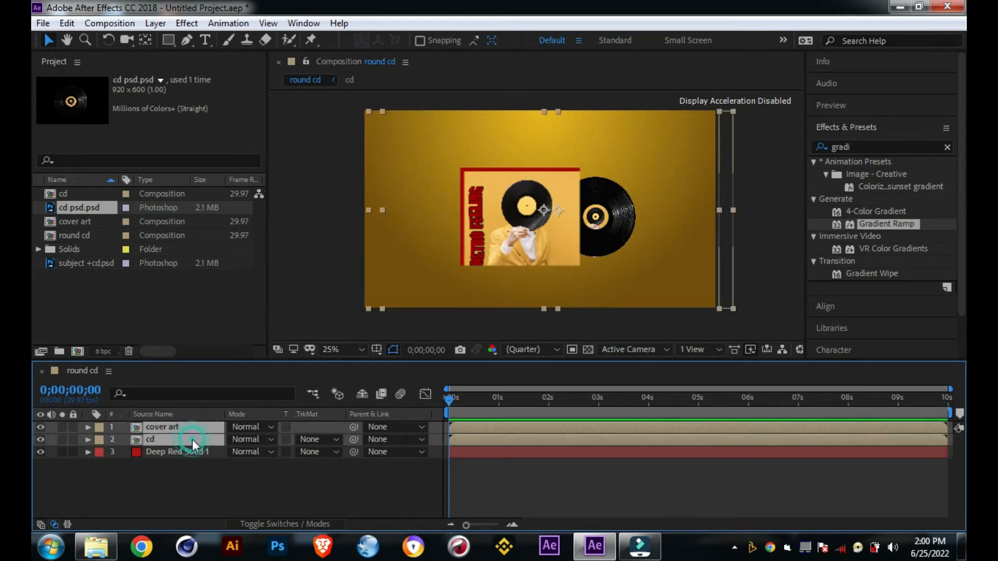
key("Left")
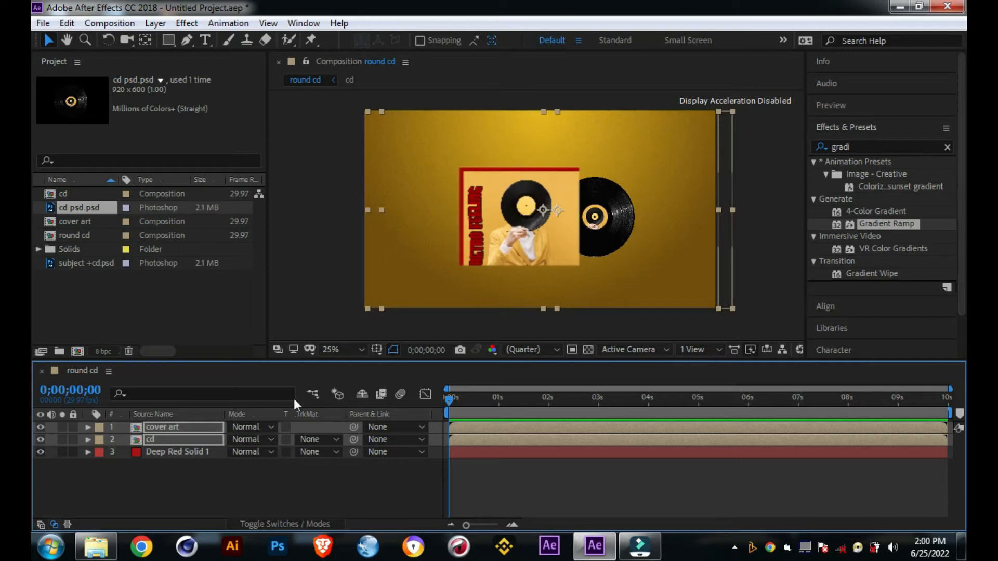
key("Left")
key("Left")
key("Left")
key("Left")
key("Left")
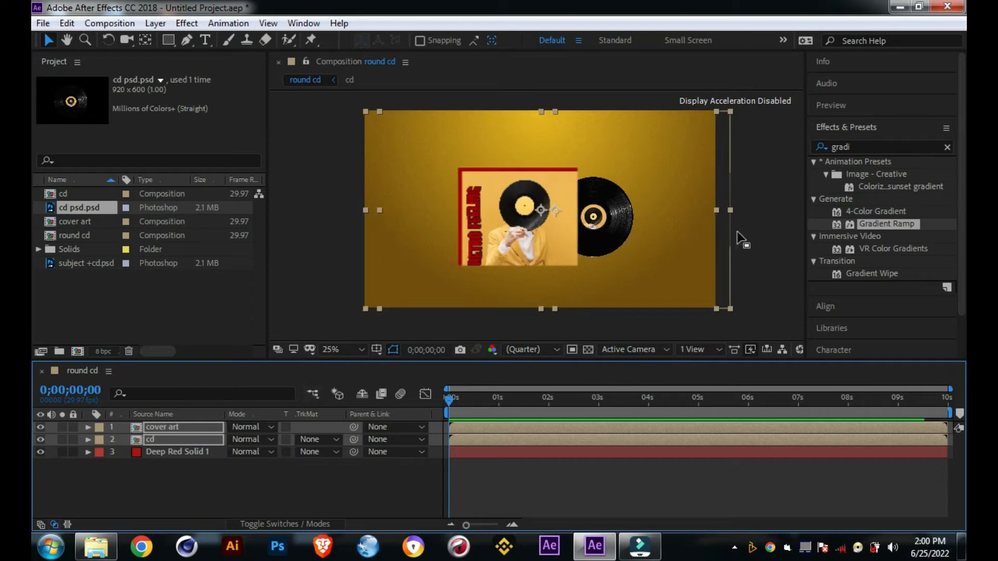
key("Left")
key("Left")
key("Left")
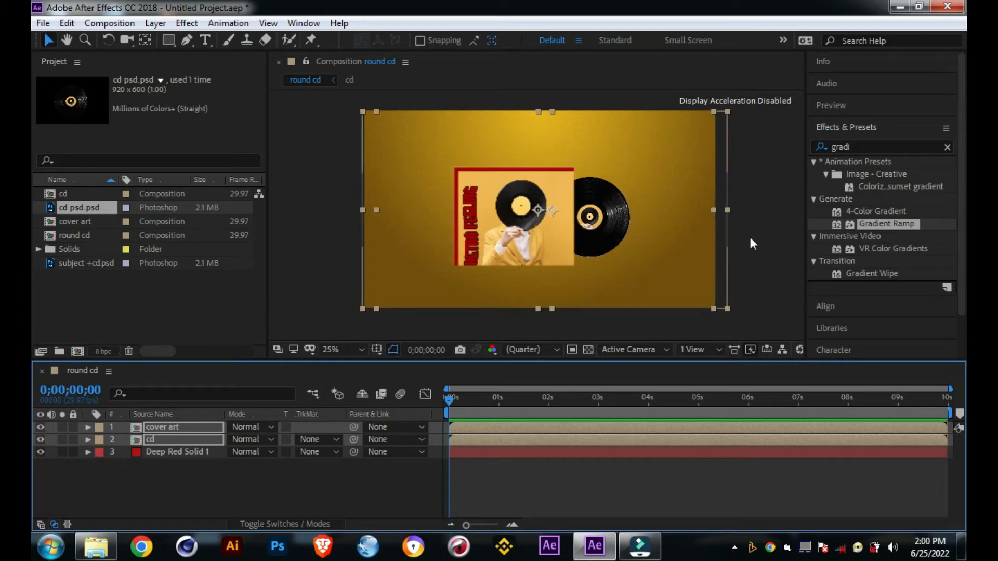
left_click(750, 237)
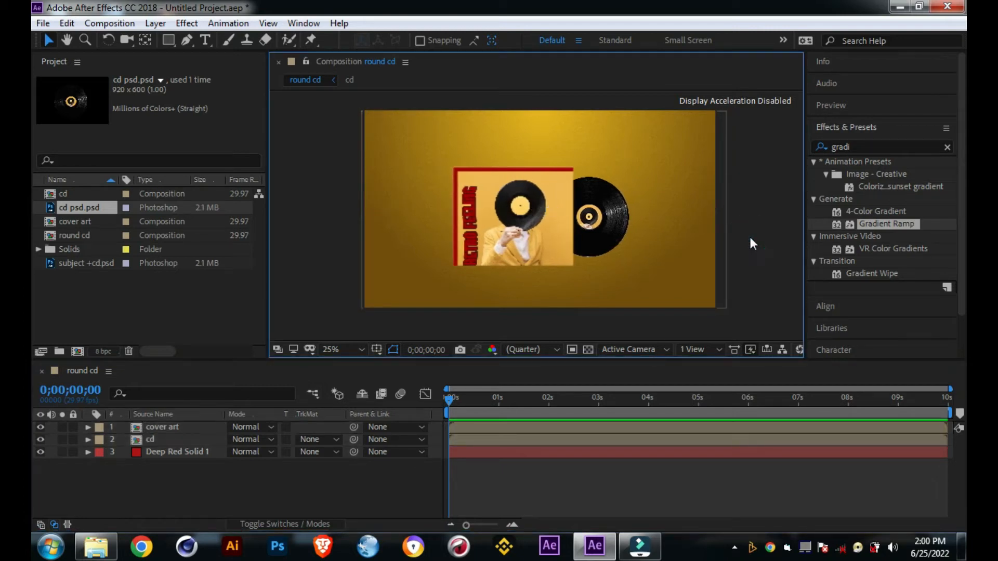
left_click(168, 493)
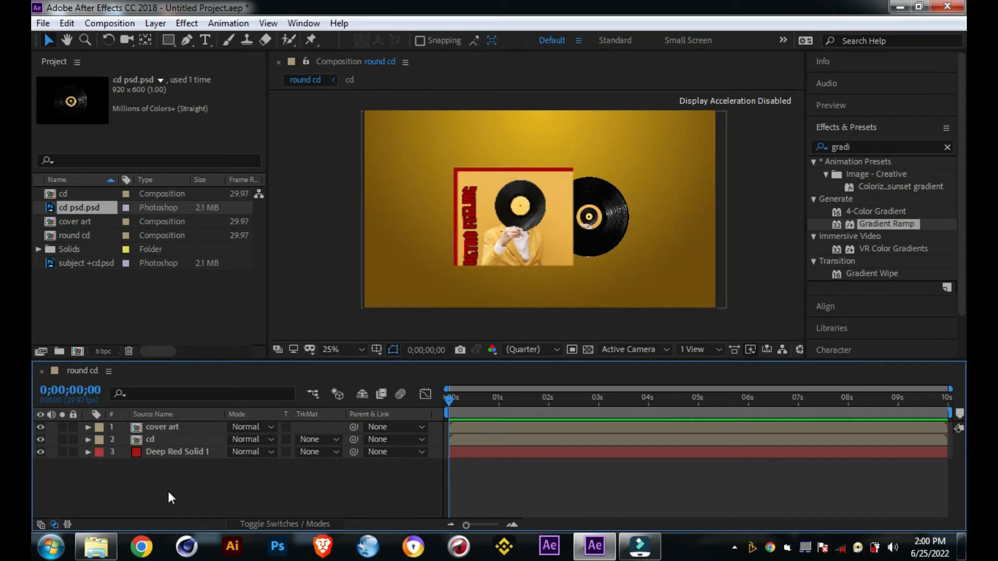
Step: Reveal the cd layer's Rotation property and move its anchor point to the center of the record
key("period")
key("h")
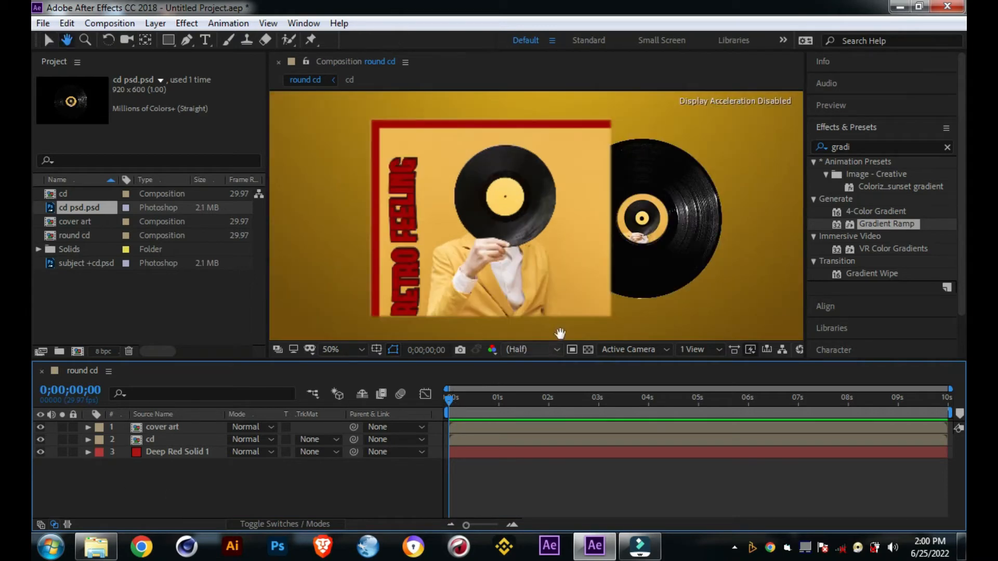
left_click_drag(563, 319, 521, 316)
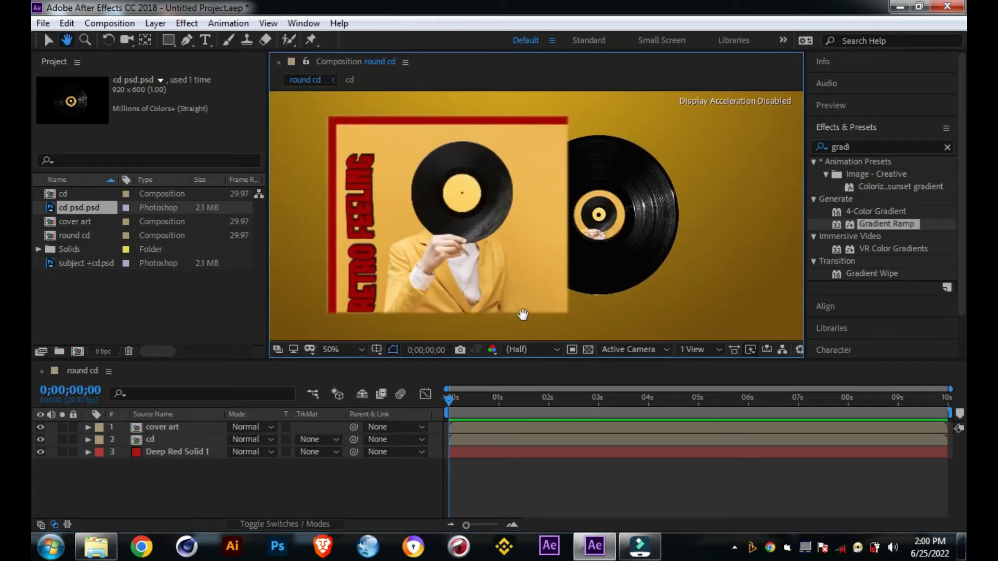
key("v")
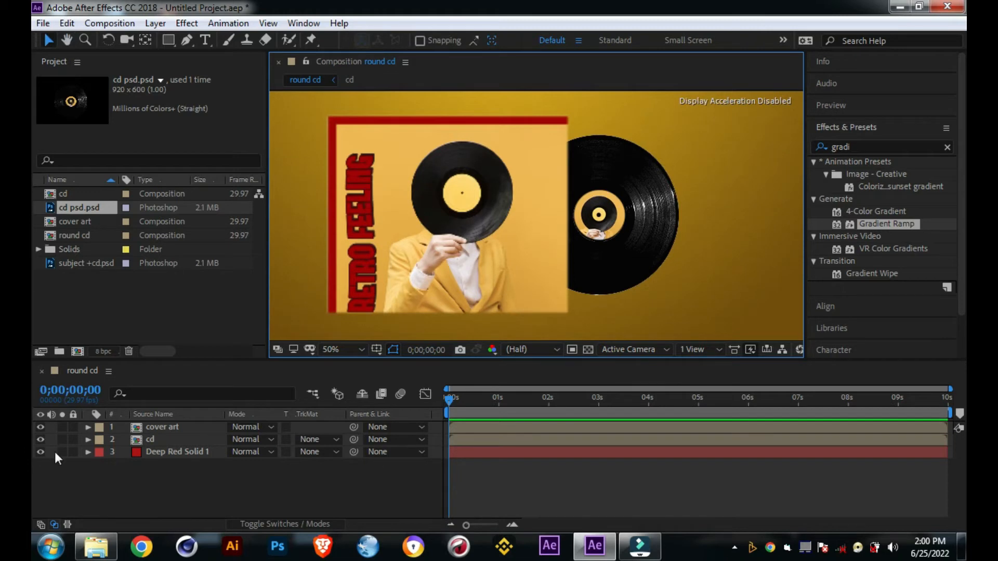
left_click(163, 439)
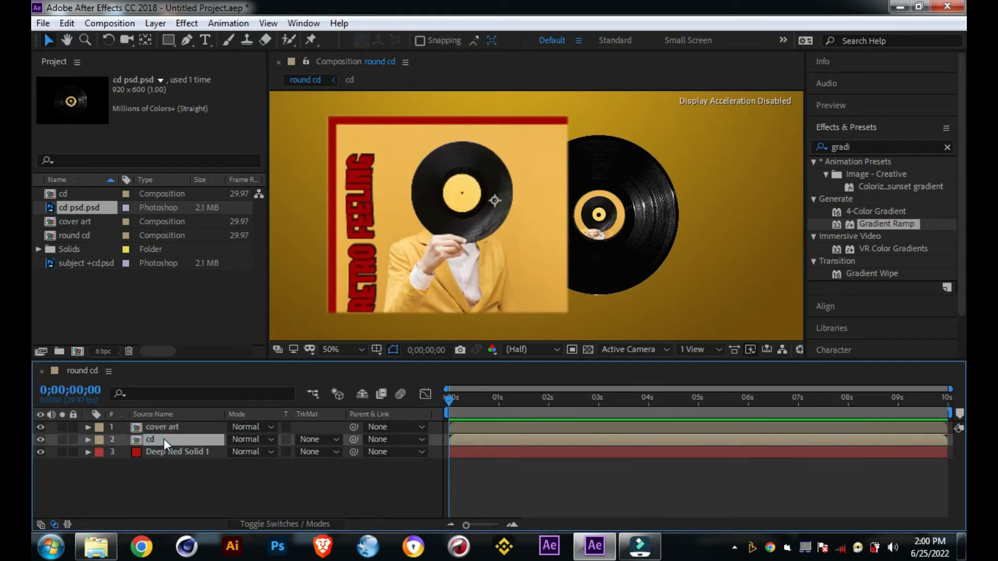
key("r")
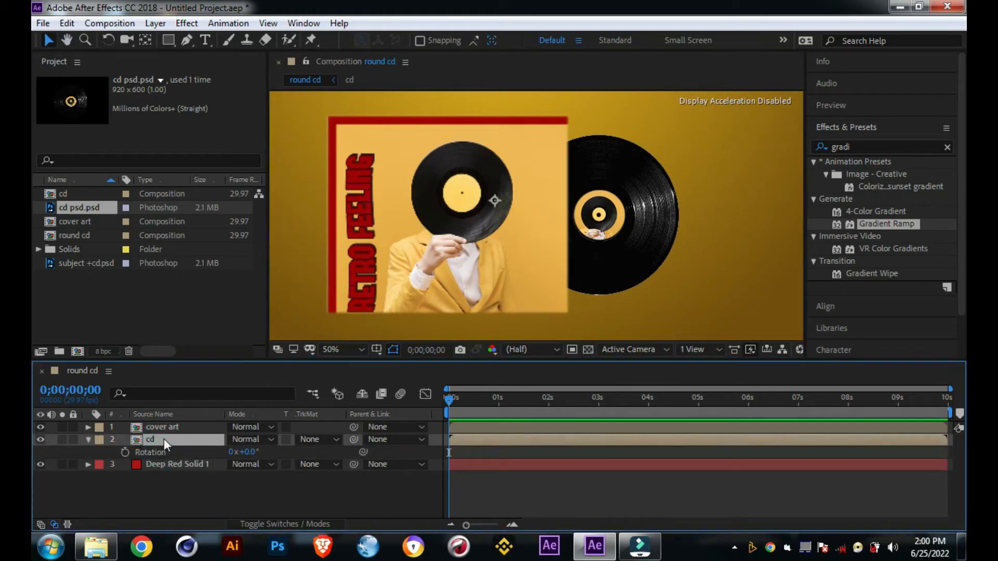
left_click(146, 40)
left_click(146, 40)
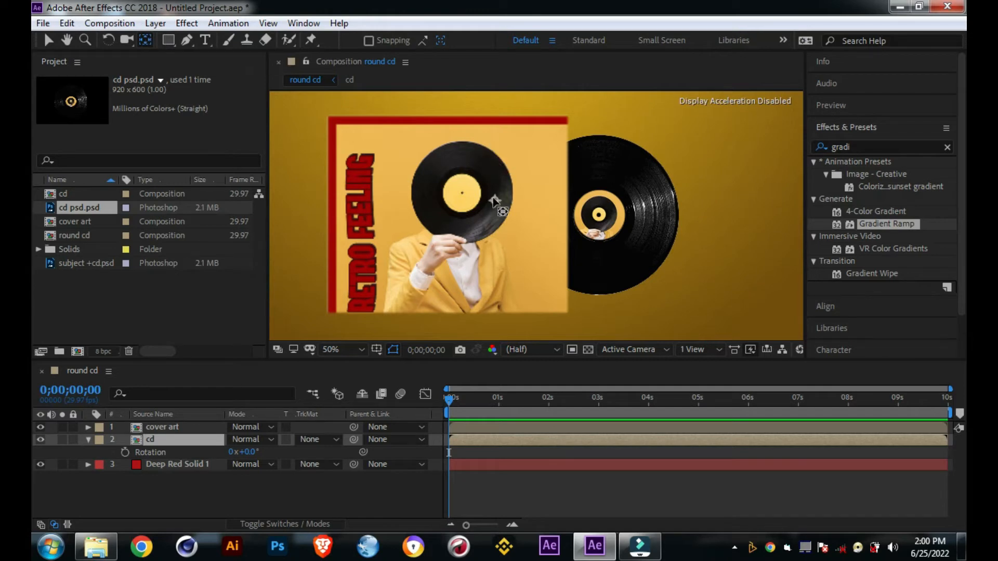
left_click(495, 201)
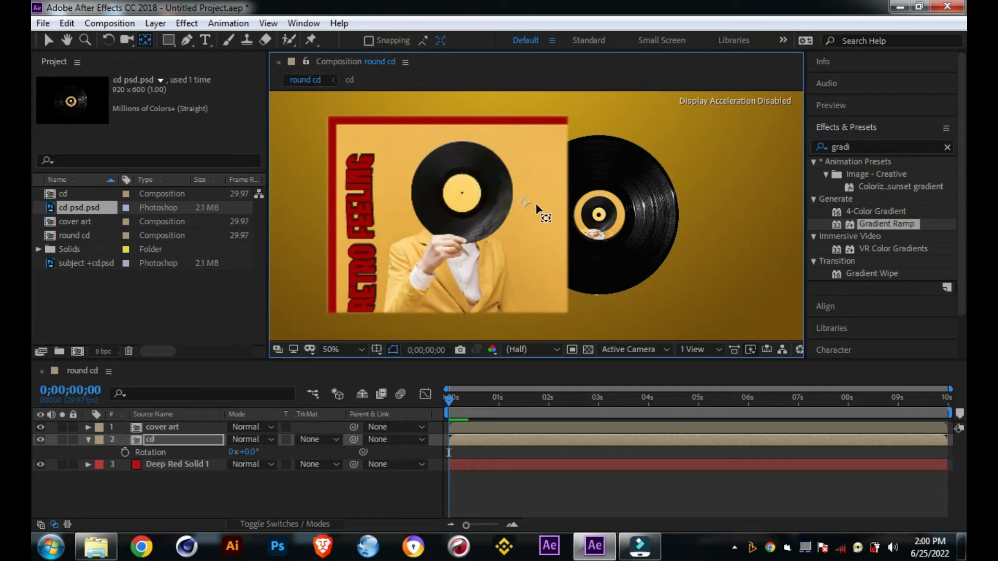
left_click_drag(537, 204, 600, 213)
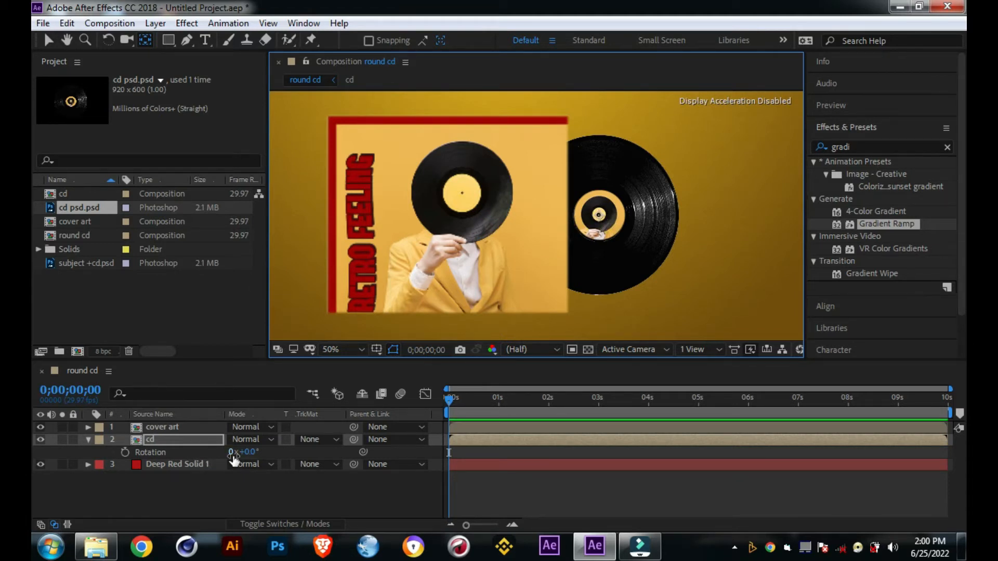
Step: Test-spin the record through the cd layer's Rotation, and reset the value to 0x+0.0°
left_click_drag(234, 454, 263, 456)
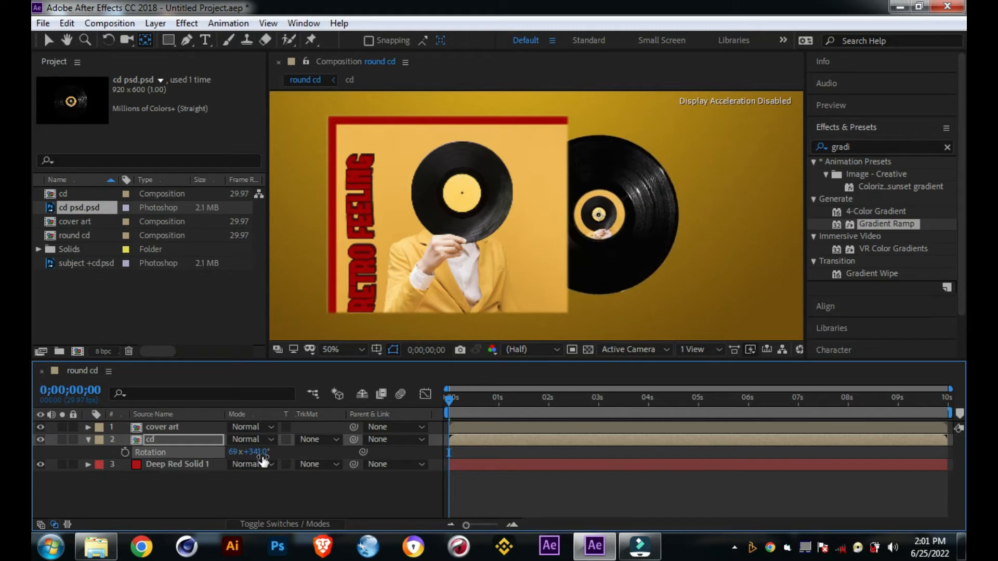
left_click(263, 453)
type("0")
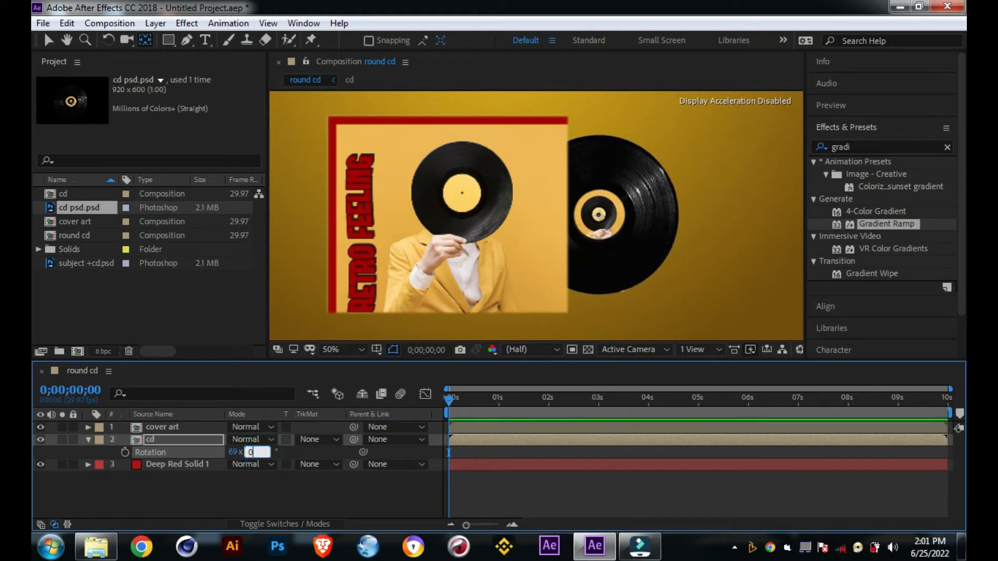
left_click(233, 452)
type("0")
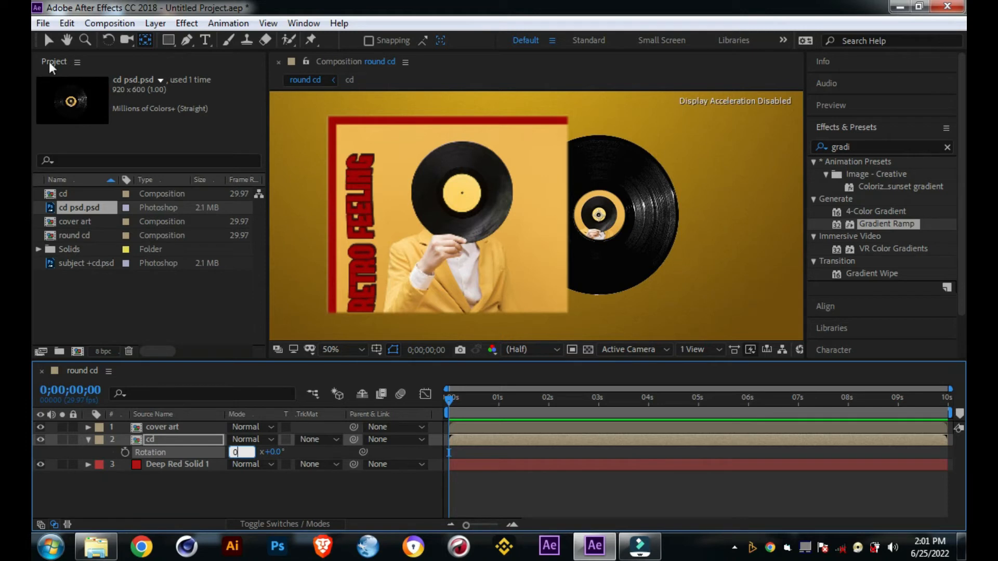
Step: Fine-tune the cd layer's anchor point up close so it sits exactly on the record's center hole
left_click(51, 42)
key("slash")
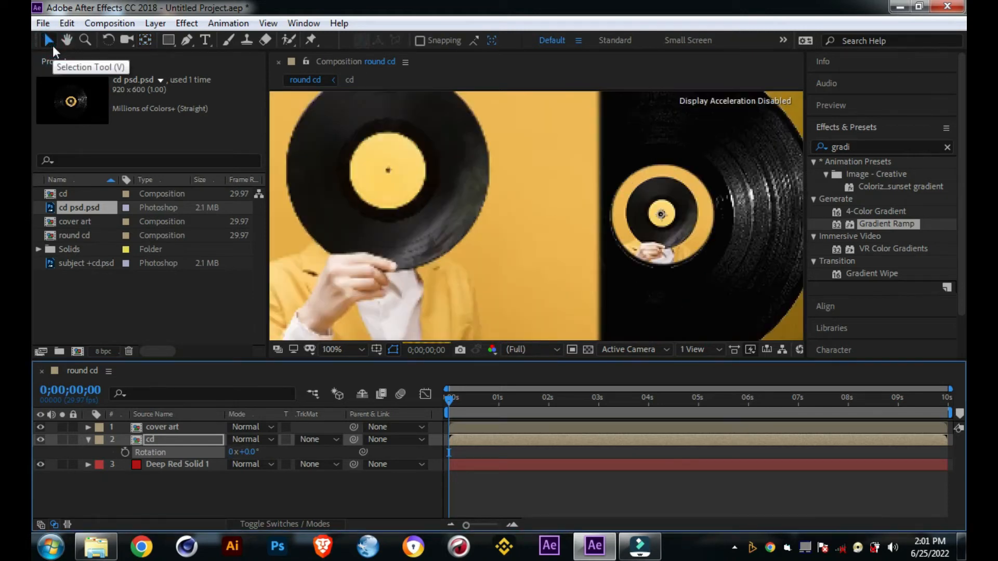
left_click(146, 41)
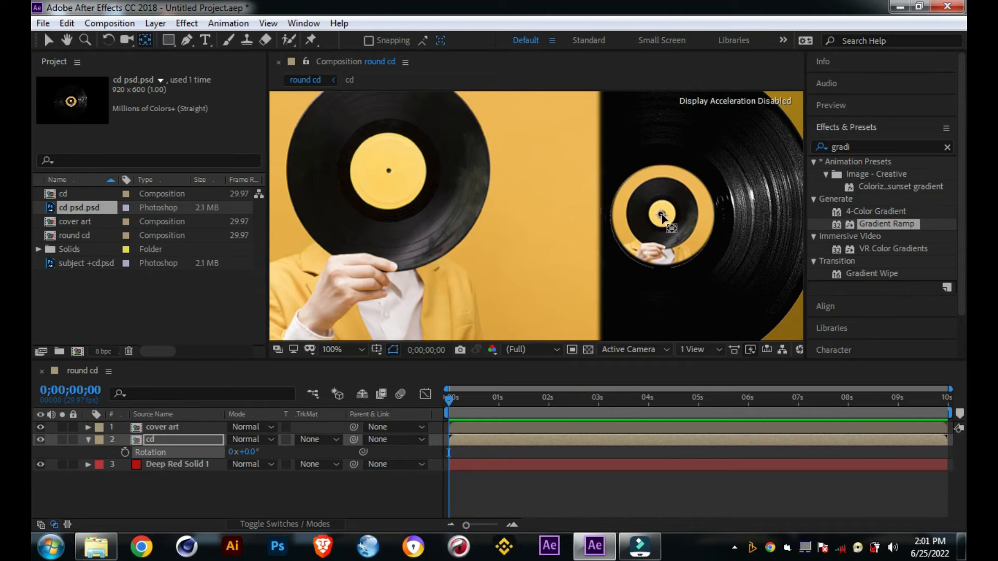
left_click_drag(661, 214, 664, 217)
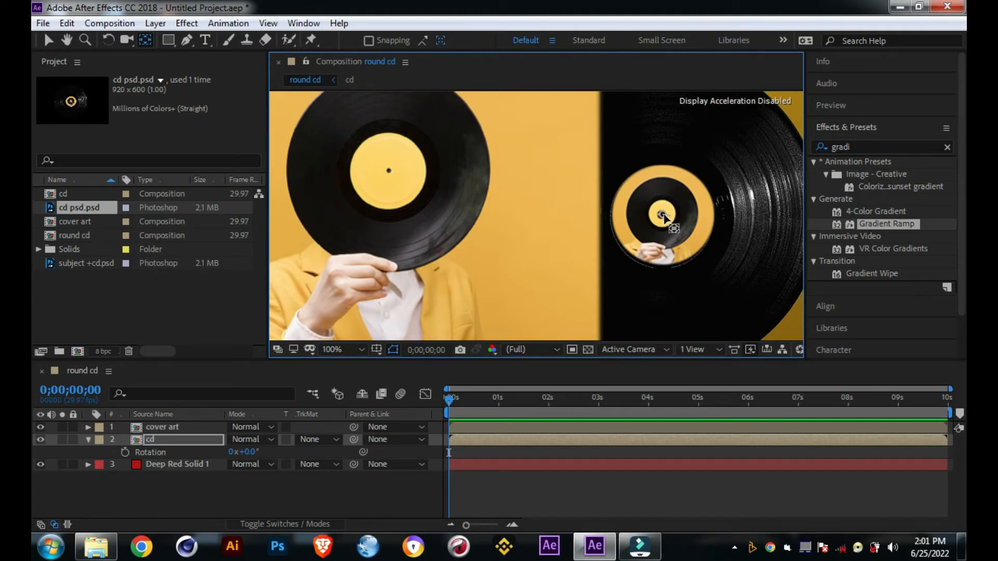
mouse_move(664, 216)
left_mouse_down()
mouse_move(659, 249)
mouse_move(662, 214)
left_mouse_up()
left_click_drag(663, 211, 660, 215)
left_click_drag(663, 214, 661, 213)
key("comma")
key("comma")
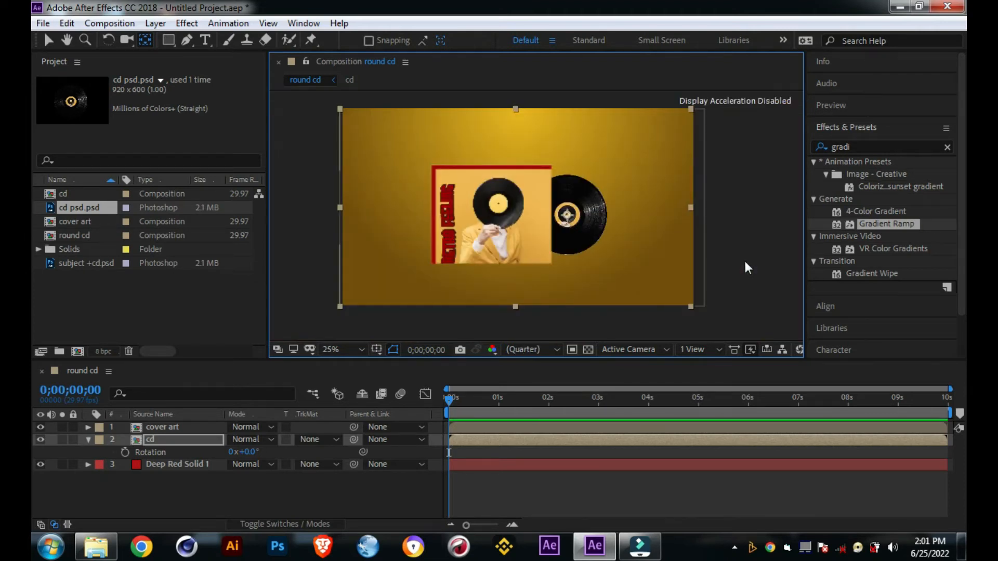
Step: Add the expression time*90 to the cd layer's Rotation and preview the spinning record from the start
left_click(124, 453, "alt")
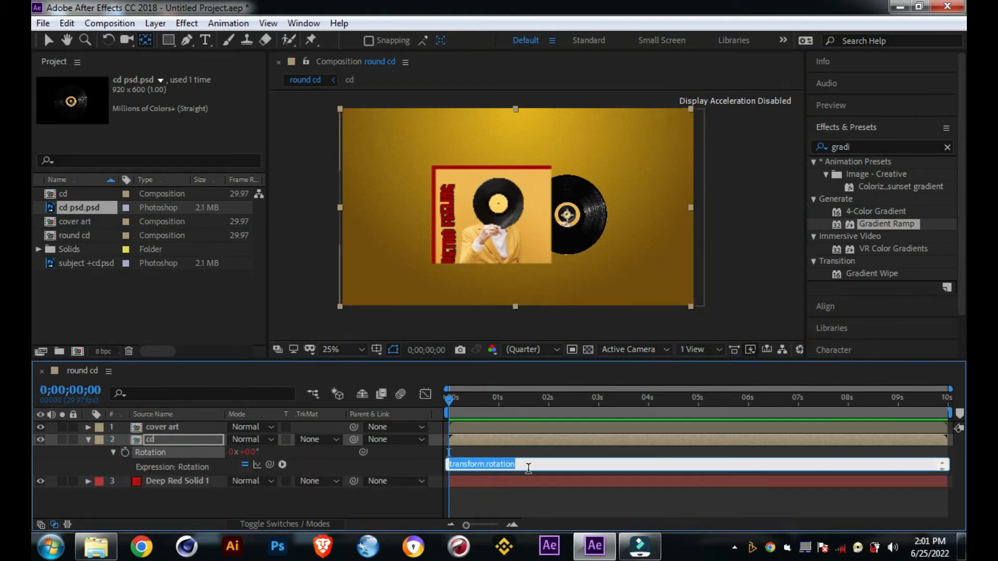
type("ti")
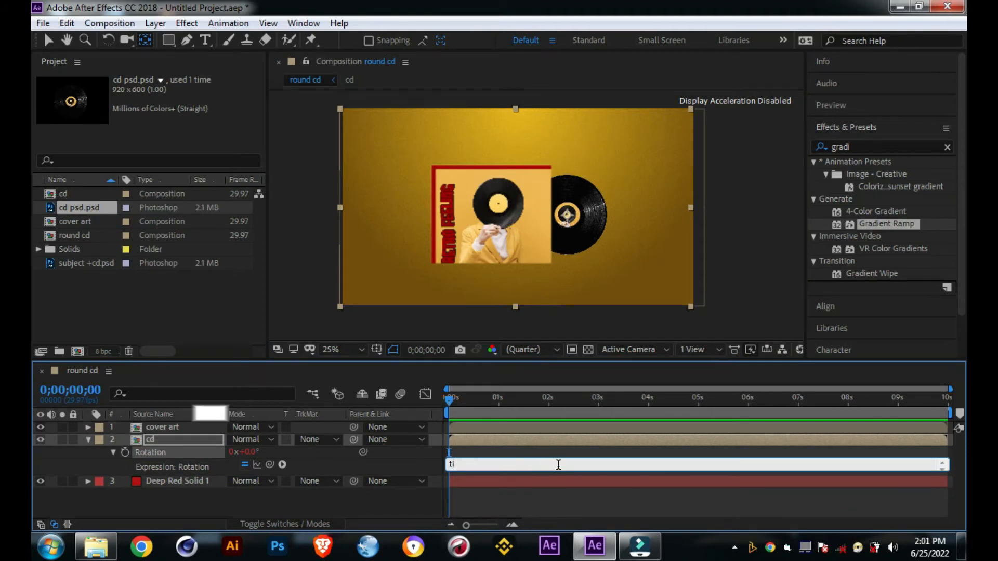
type("me")
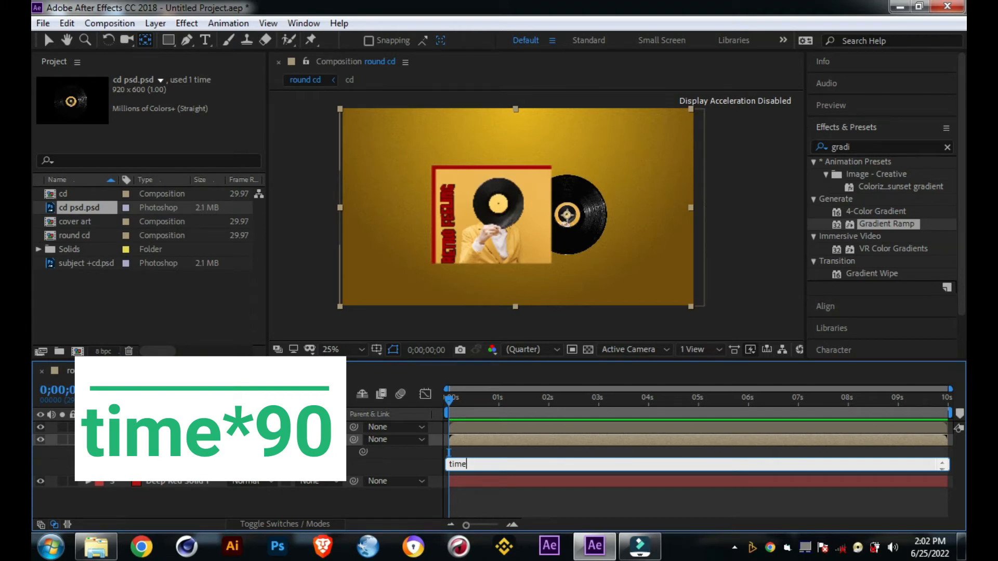
type("*90")
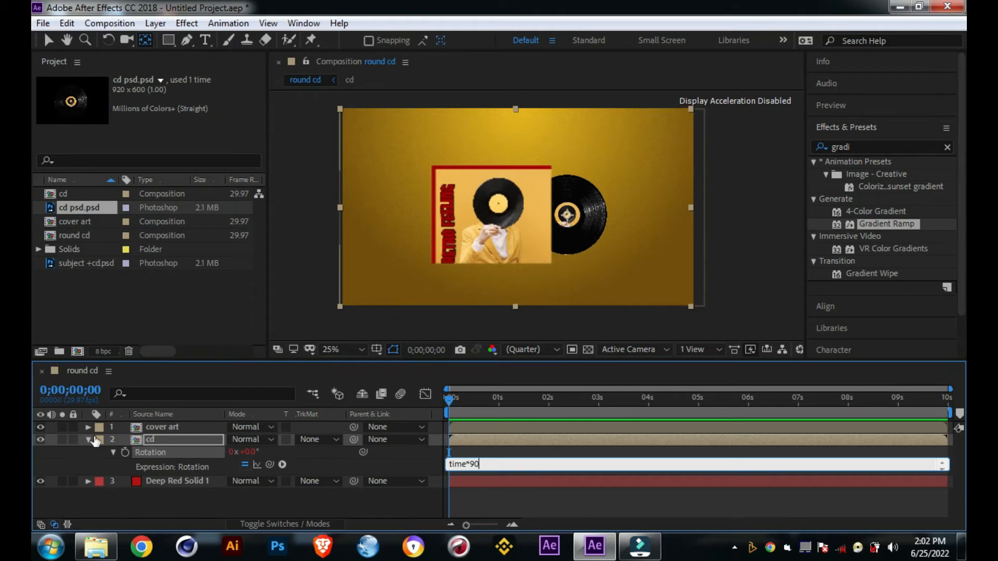
mouse_move(450, 401)
left_mouse_down()
mouse_move(485, 397)
mouse_move(439, 406)
left_mouse_up()
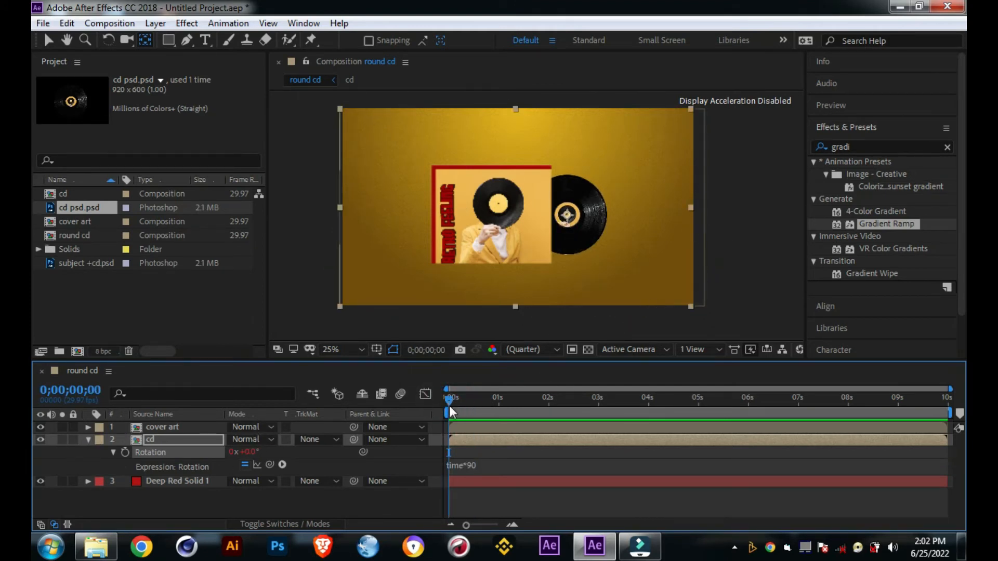
key("space")
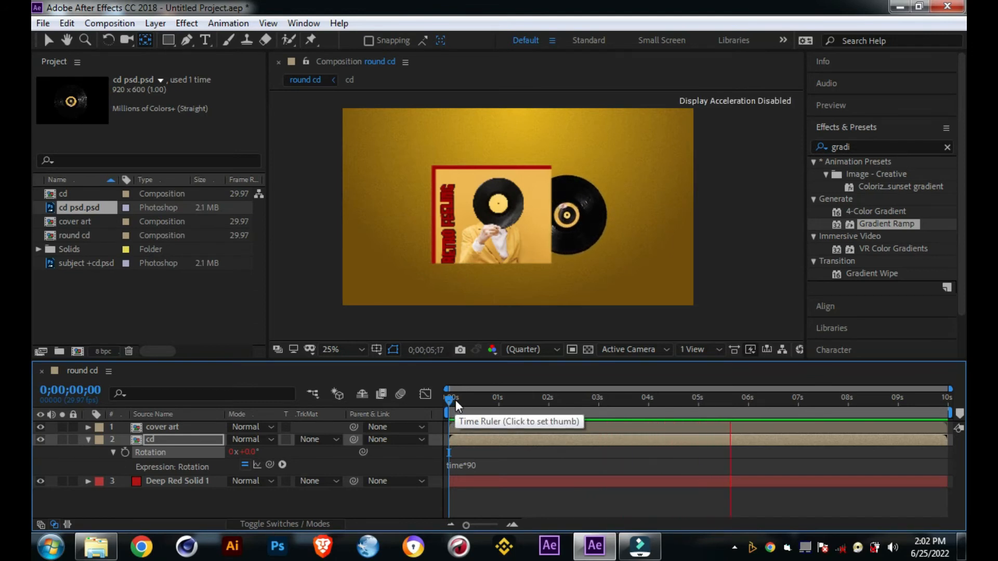
Step: Change the cd layer's Rotation expression to time*150 and play the composition from the start to check the faster spin
left_click(468, 465)
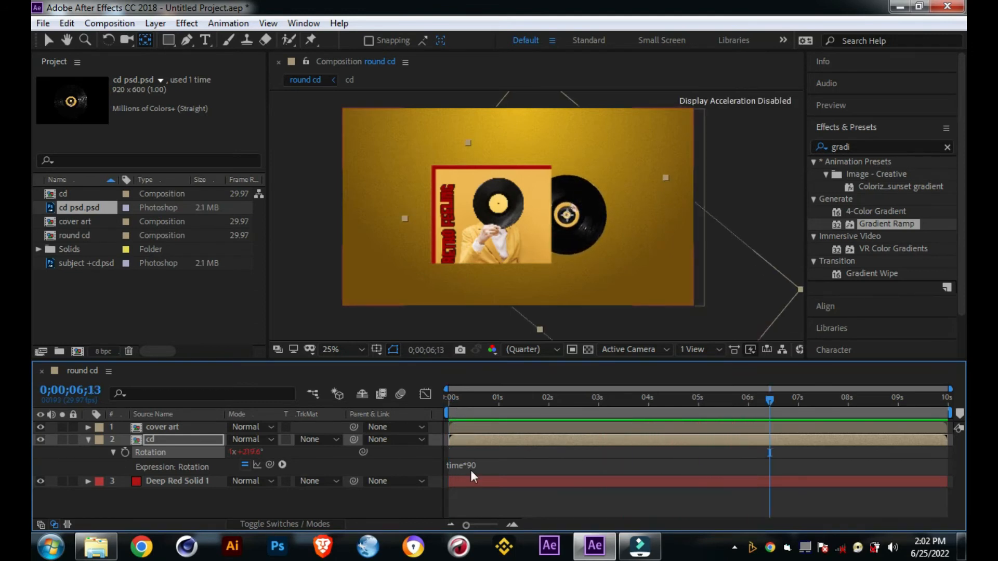
left_click(481, 464)
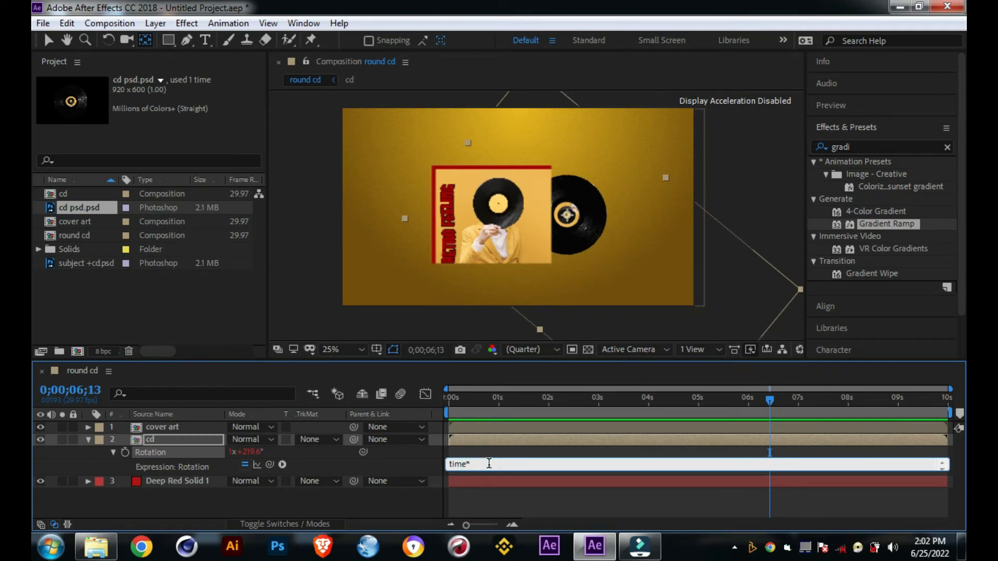
type("150")
left_click_drag(766, 402, 413, 442)
key("space")
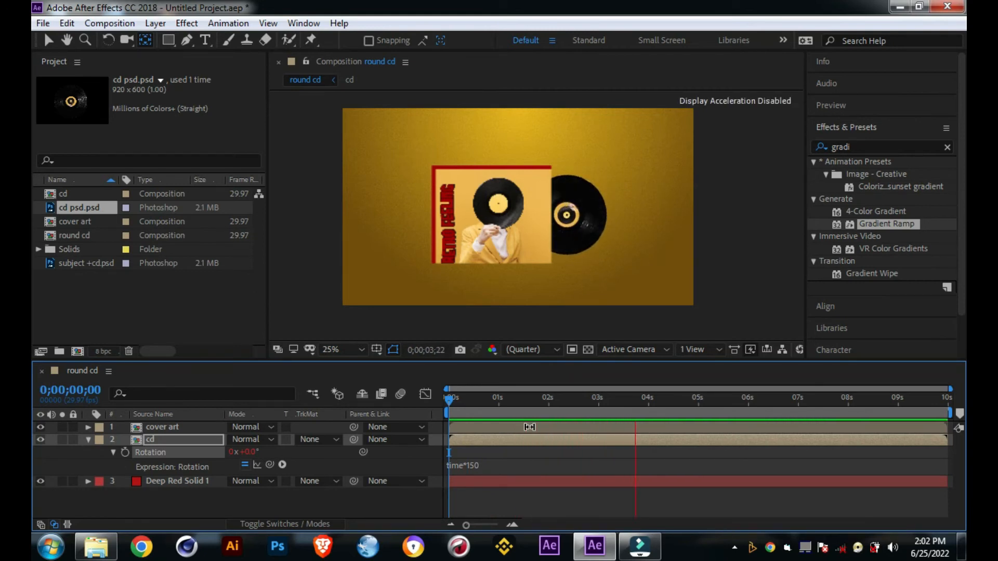
key("space")
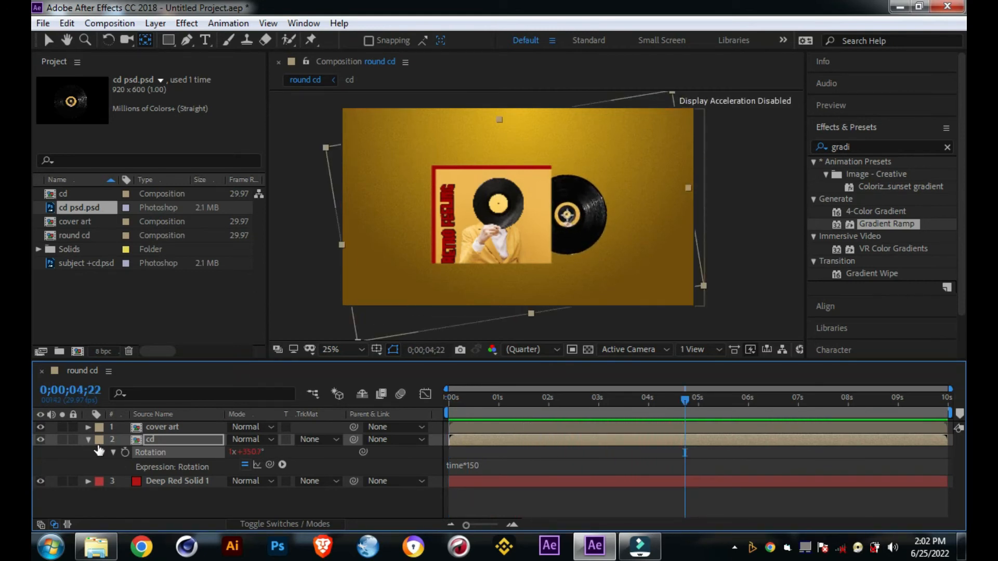
Step: Collapse the cd layer's properties, deselect all layers with the Selection tool, and preview the spin without layer handles
left_click(89, 440)
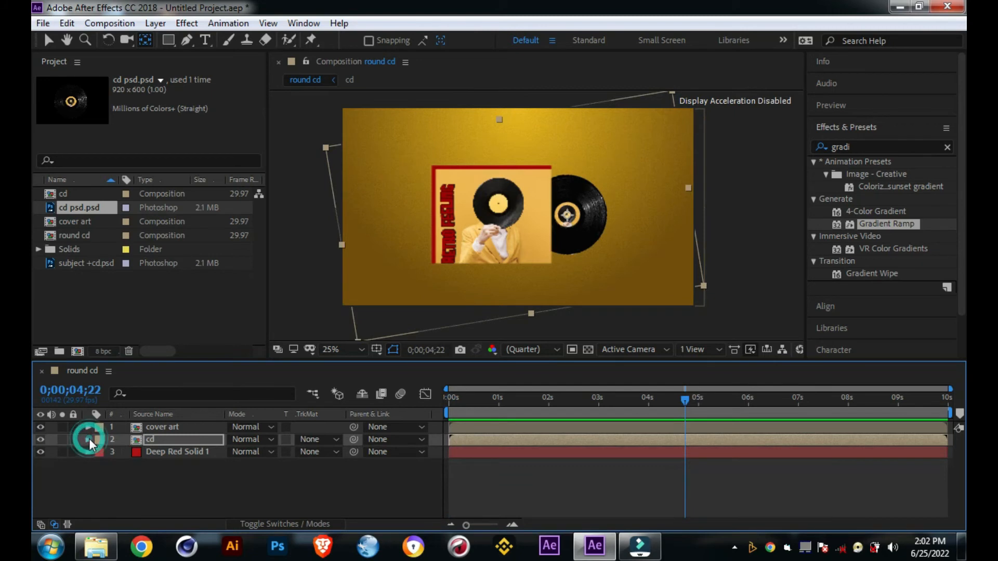
left_click(49, 40)
left_click(282, 206)
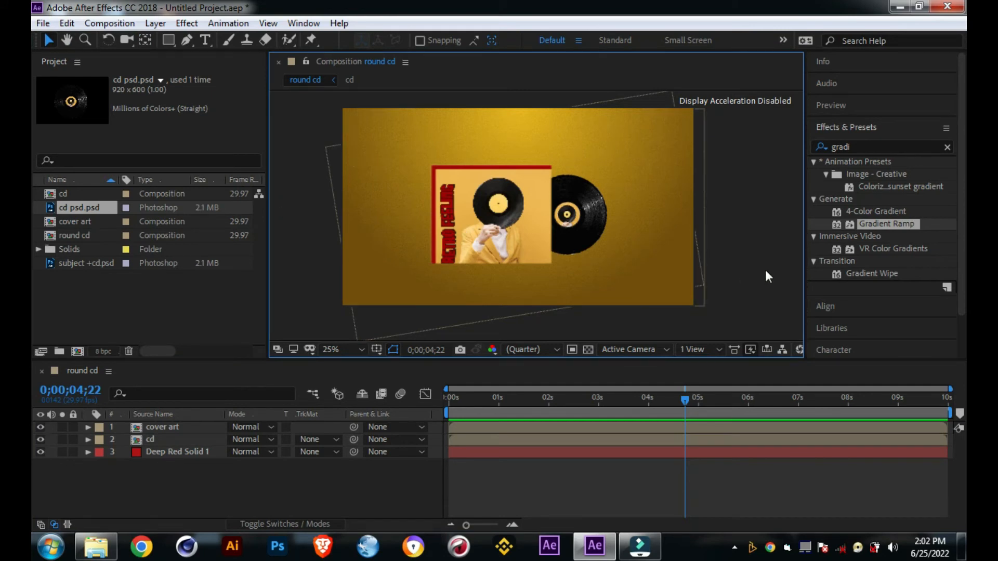
left_click(298, 489)
key("space")
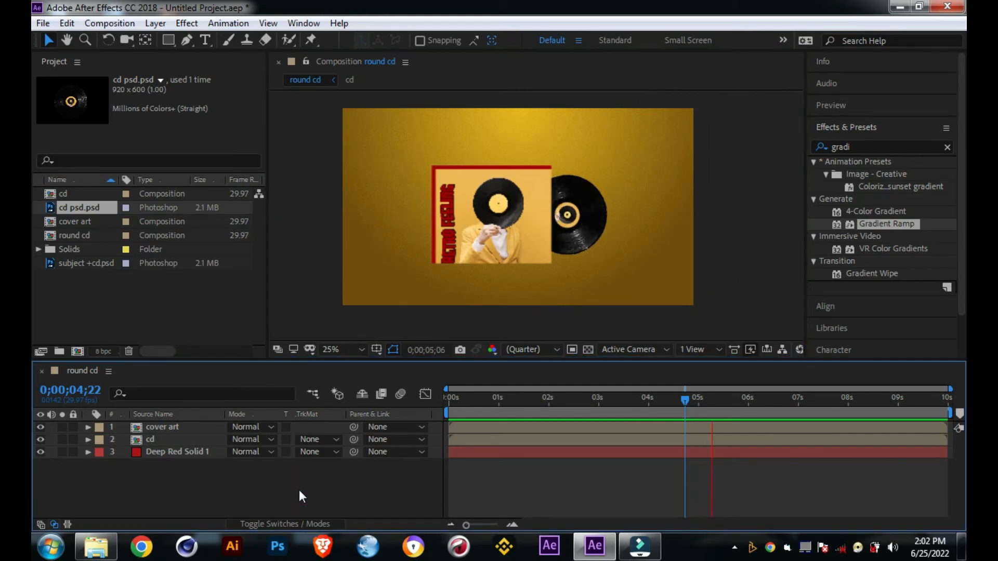
key("space")
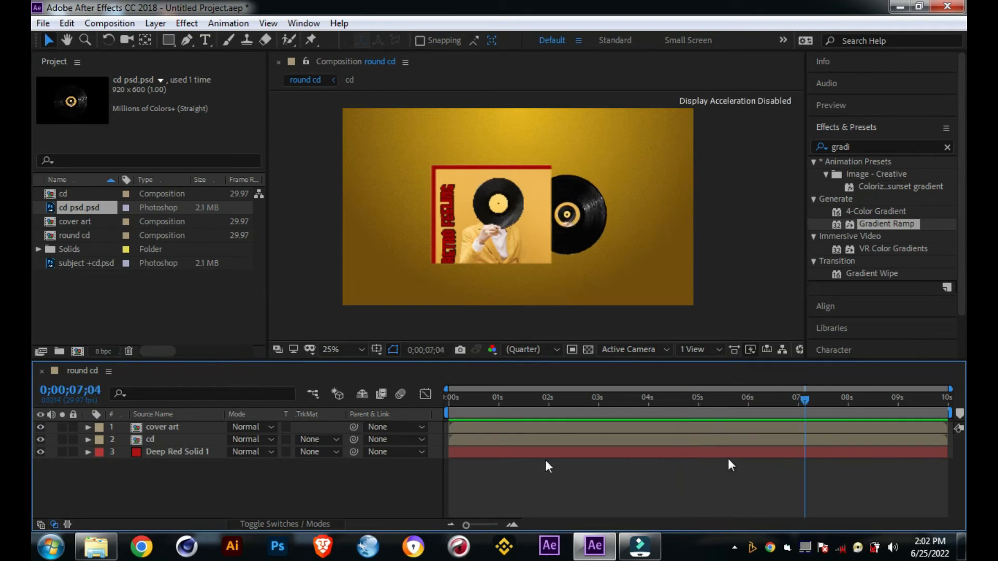
left_click_drag(802, 401, 371, 422)
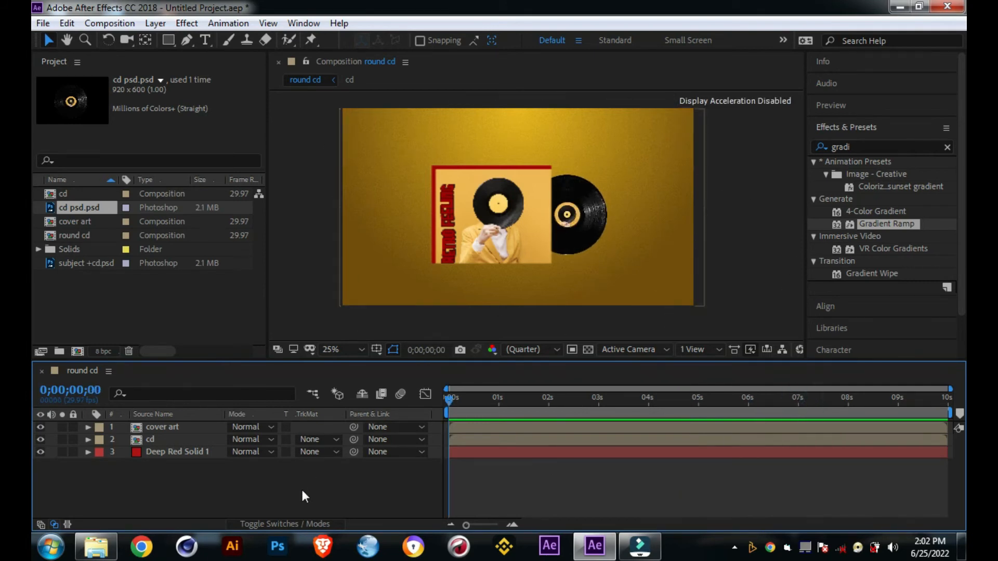
key("space")
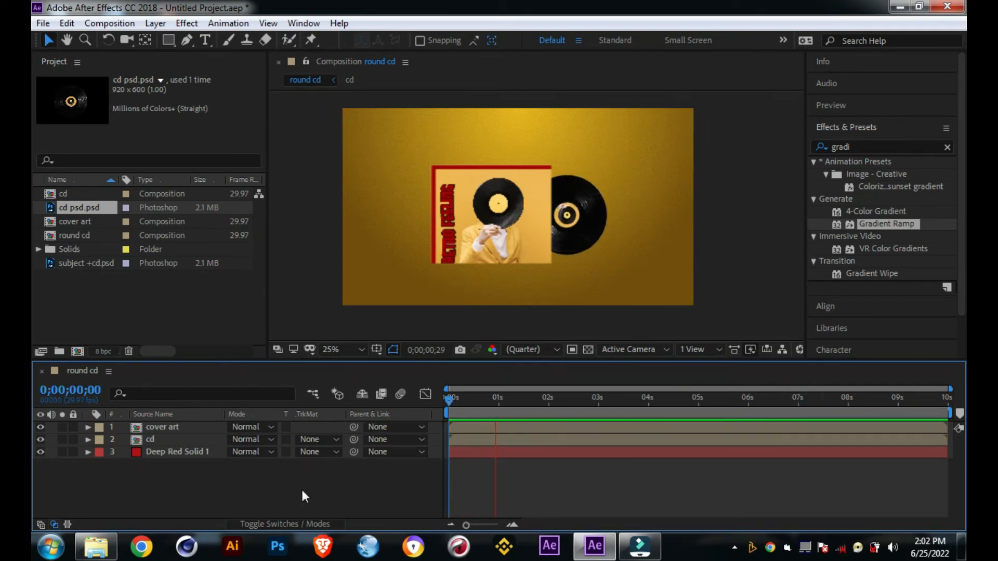
Step: Try to enlarge the cover art and cd layers together, and undo the scaling
left_click(142, 426)
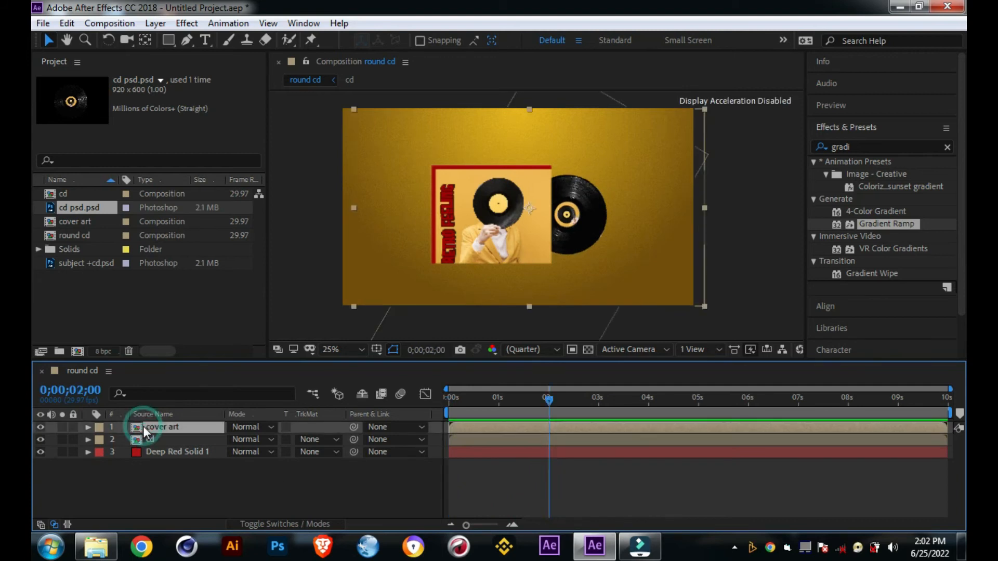
left_click(151, 437, "shift")
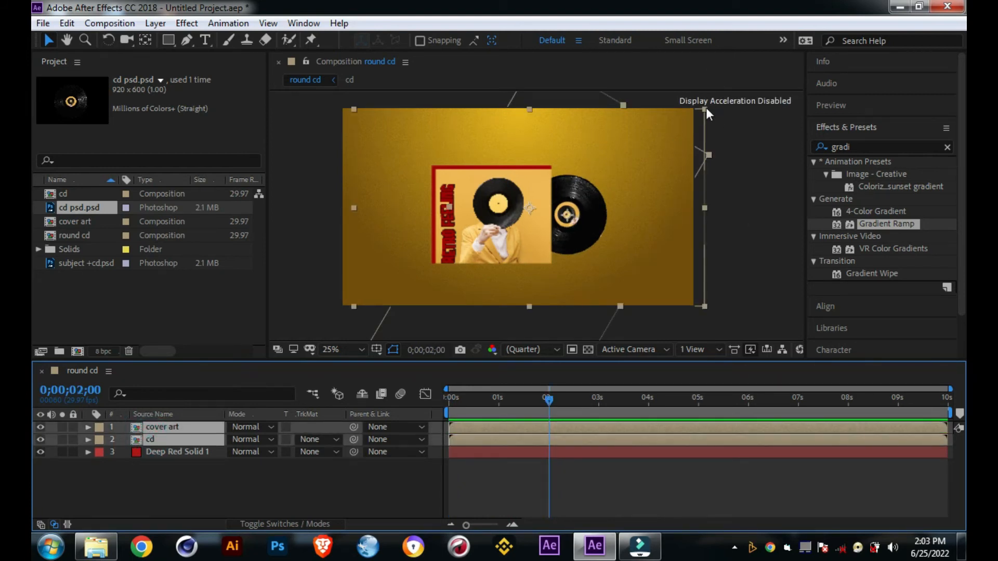
left_click_drag(705, 108, 749, 89)
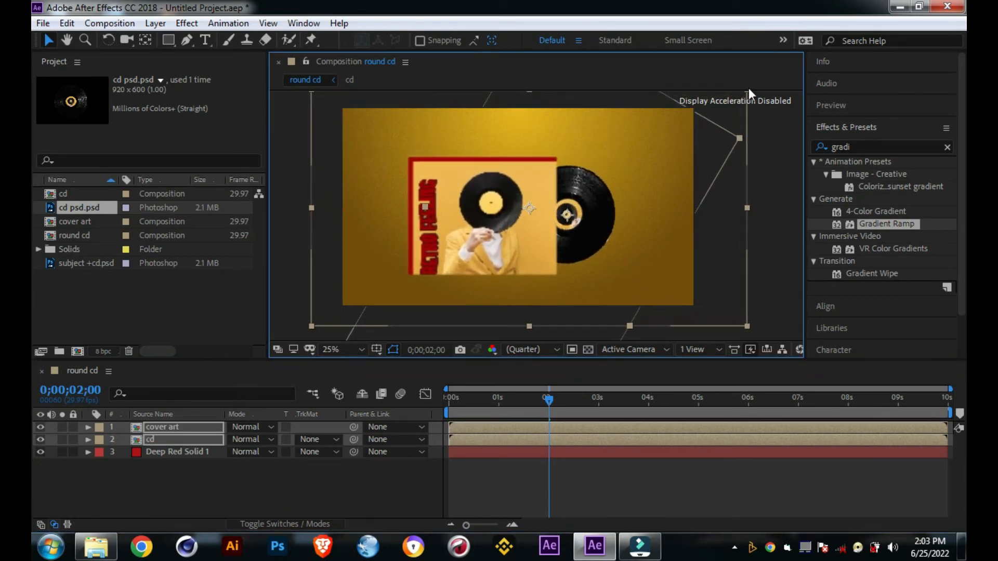
key("ctrl+z")
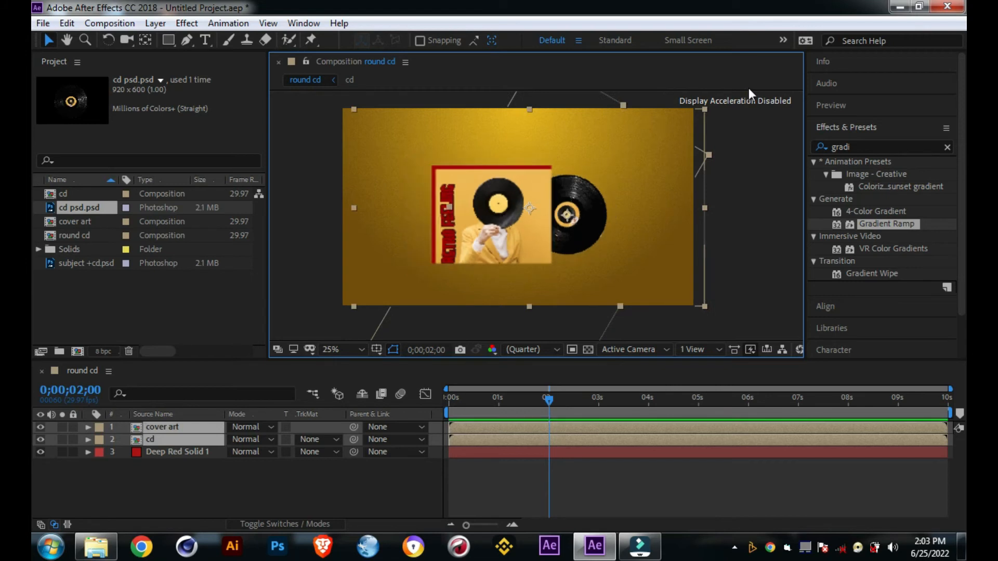
left_click(745, 167)
Step: Preview the spinning record from the start in a 50% close-up of the cover art and disc
key("period")
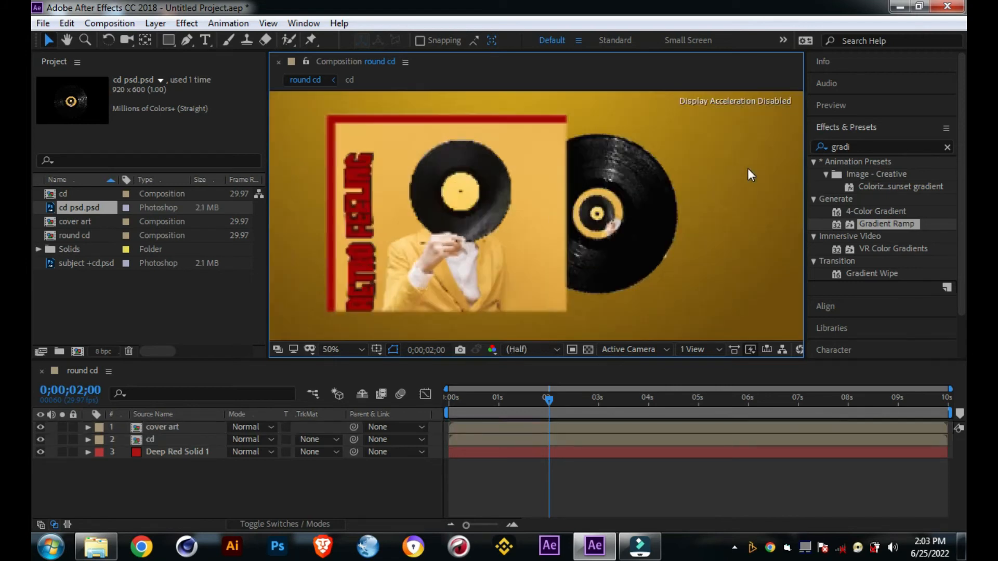
key("h")
left_click_drag(691, 217, 734, 210)
key("v")
left_click_drag(549, 402, 428, 407)
key("space")
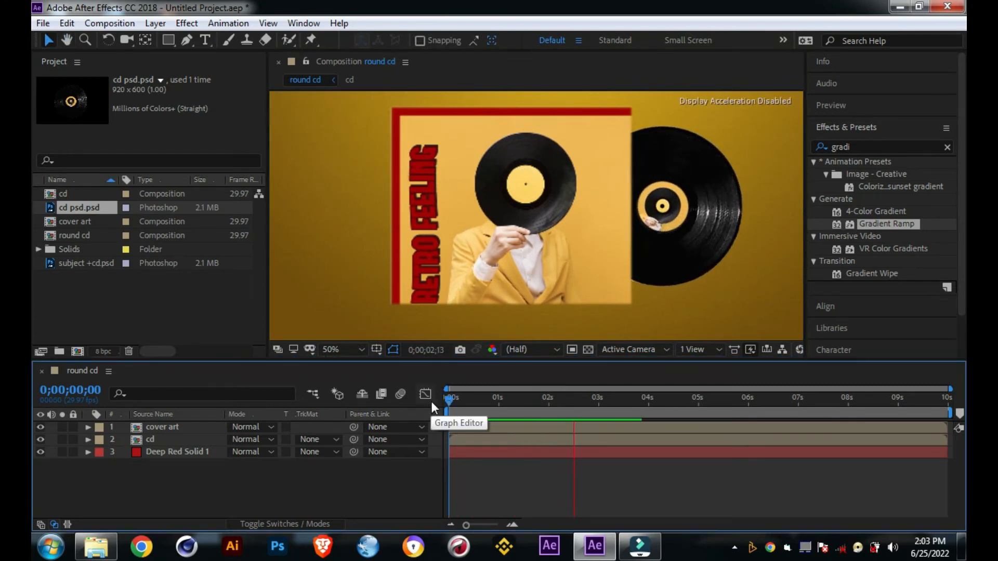
key("space")
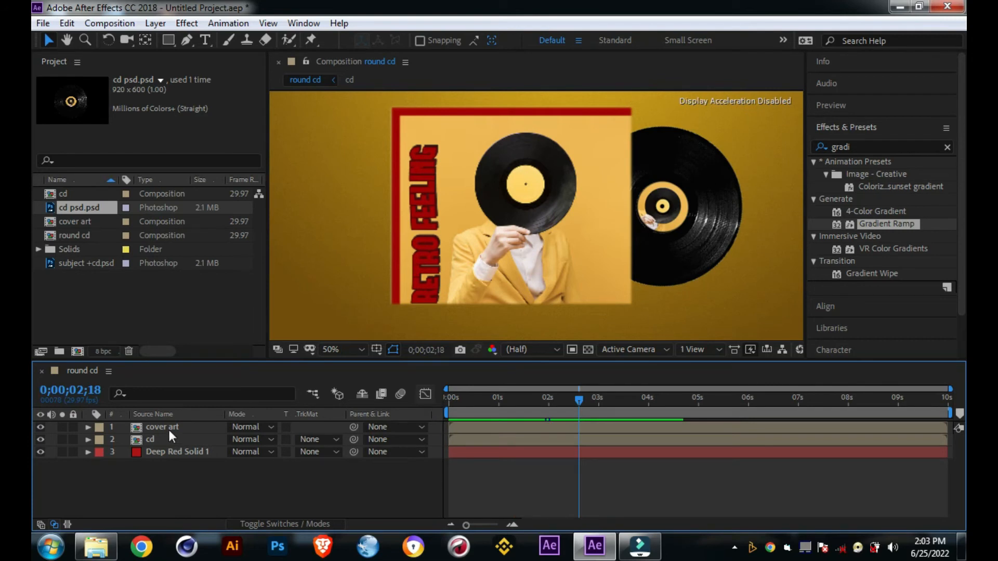
Step: Pre-compose the cover art and cd layers into a new composition named disk, moving all attributes into it
left_click(172, 426)
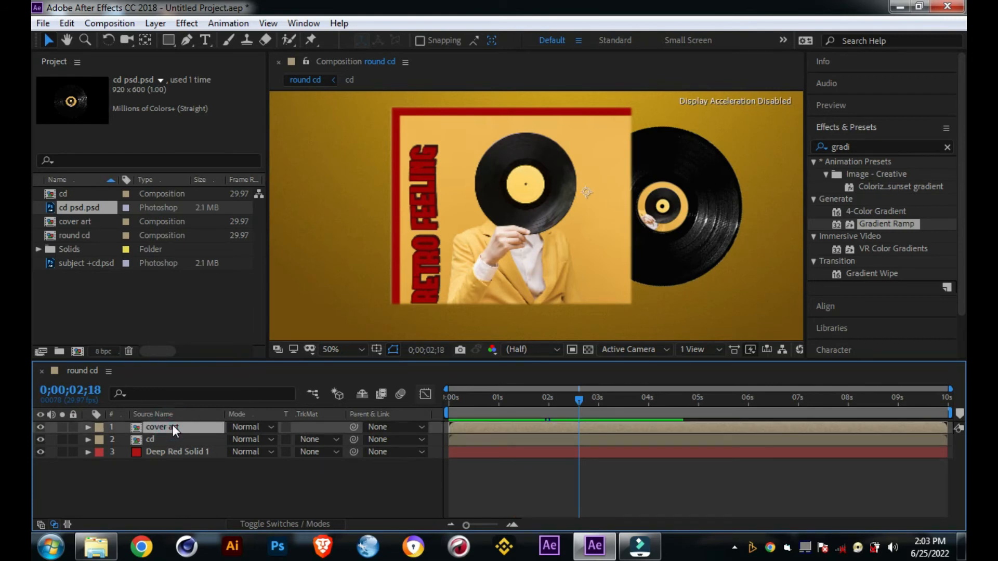
right_click(170, 442)
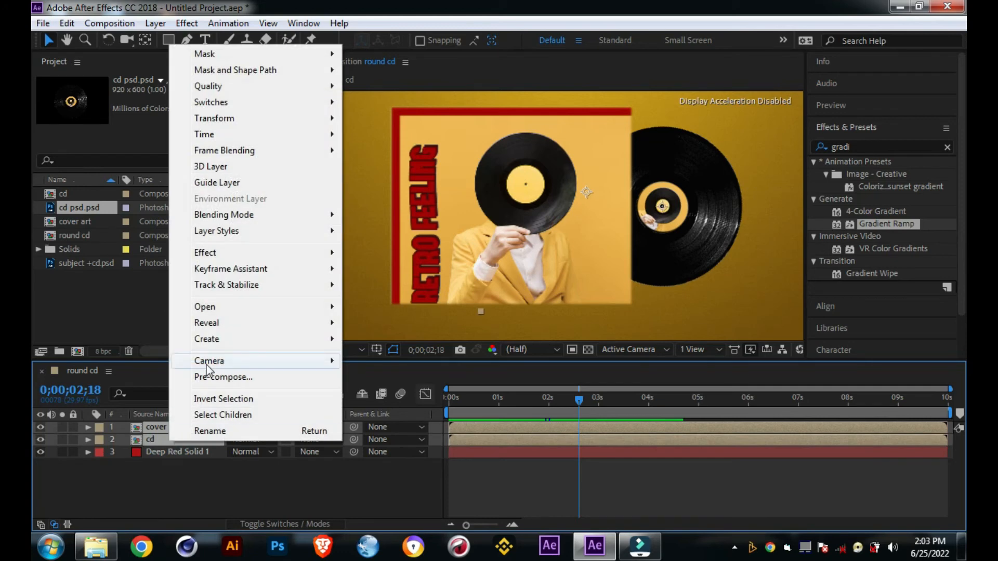
left_click(215, 378)
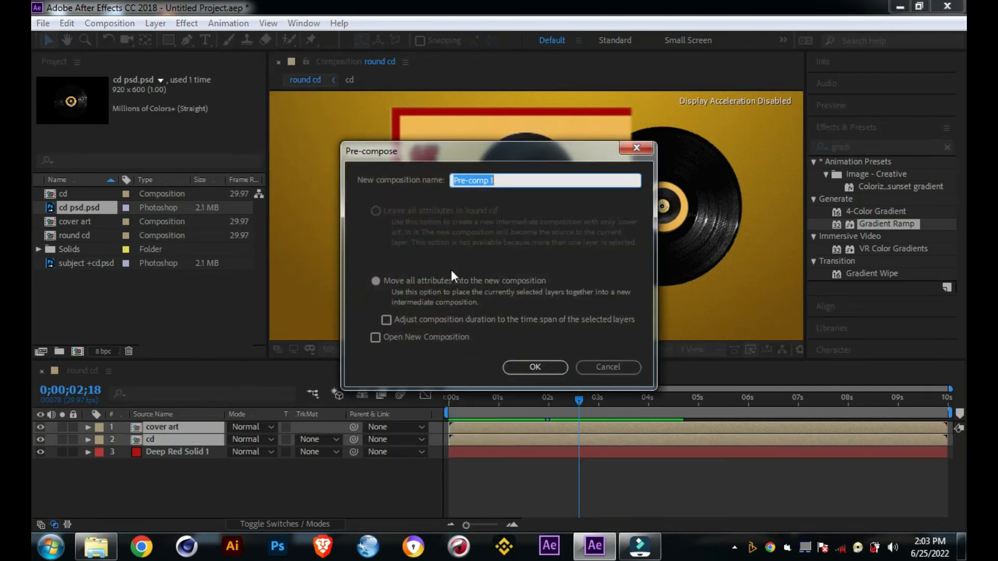
left_click(440, 282)
left_click(526, 183)
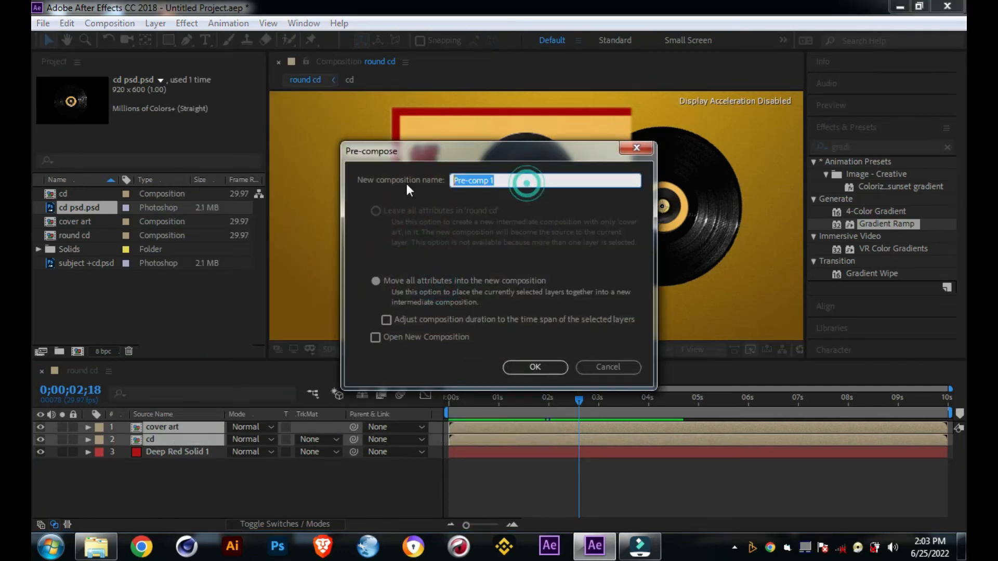
type("disk")
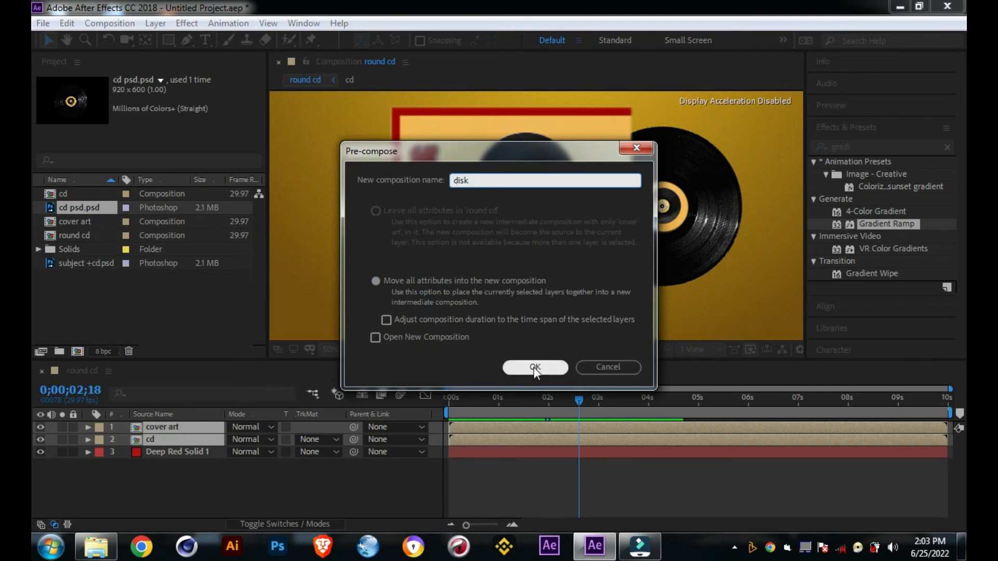
left_click(533, 367)
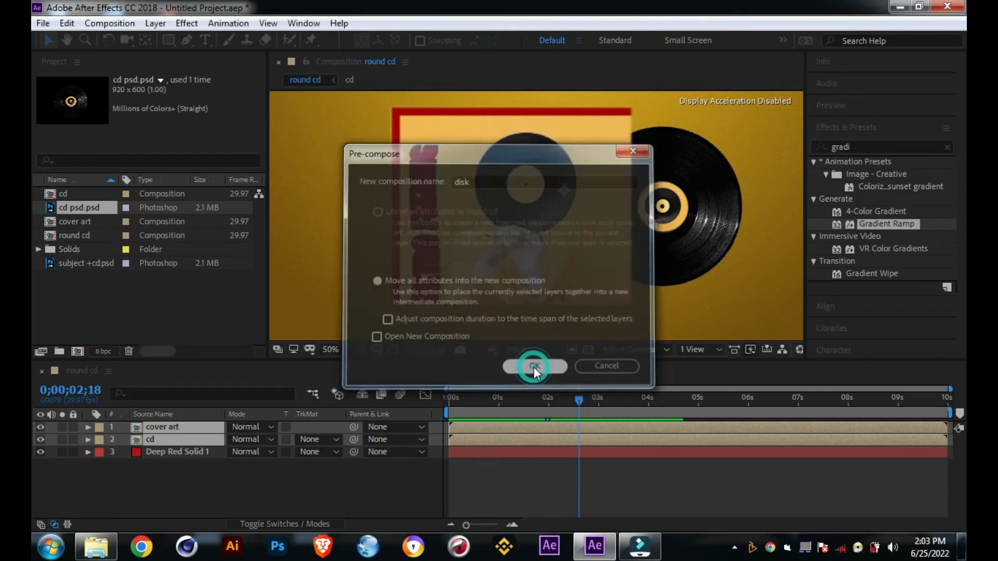
Step: Try to enlarge the disk layer beyond the composition frame, and undo the scaling
scroll(549, 273, "down", 2)
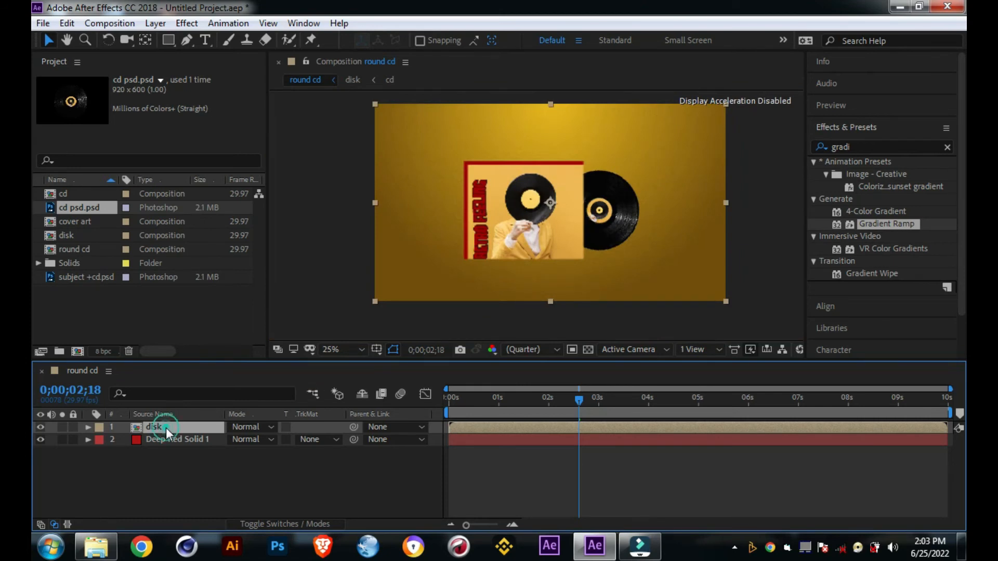
left_click_drag(727, 102, 756, 81)
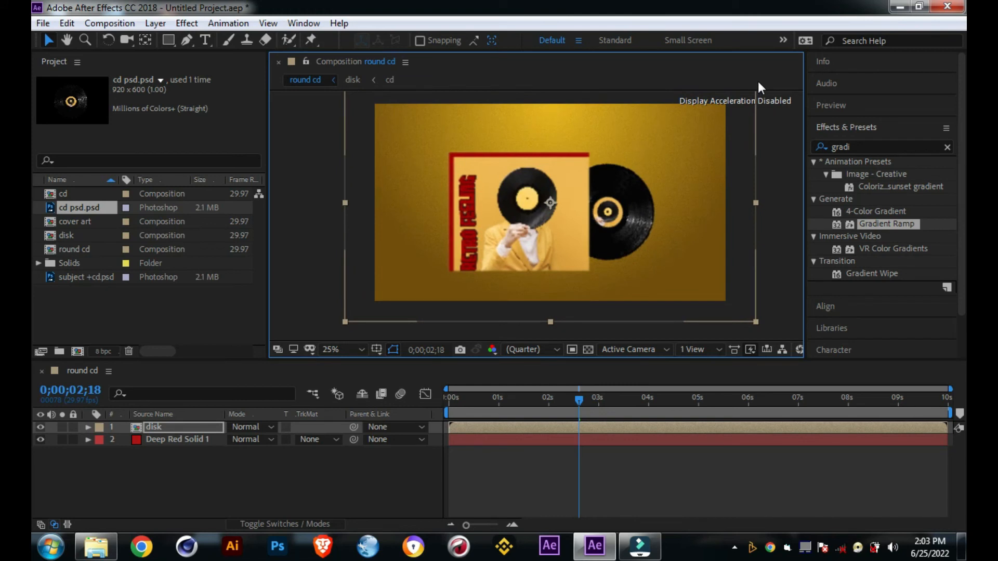
key("ctrl+z")
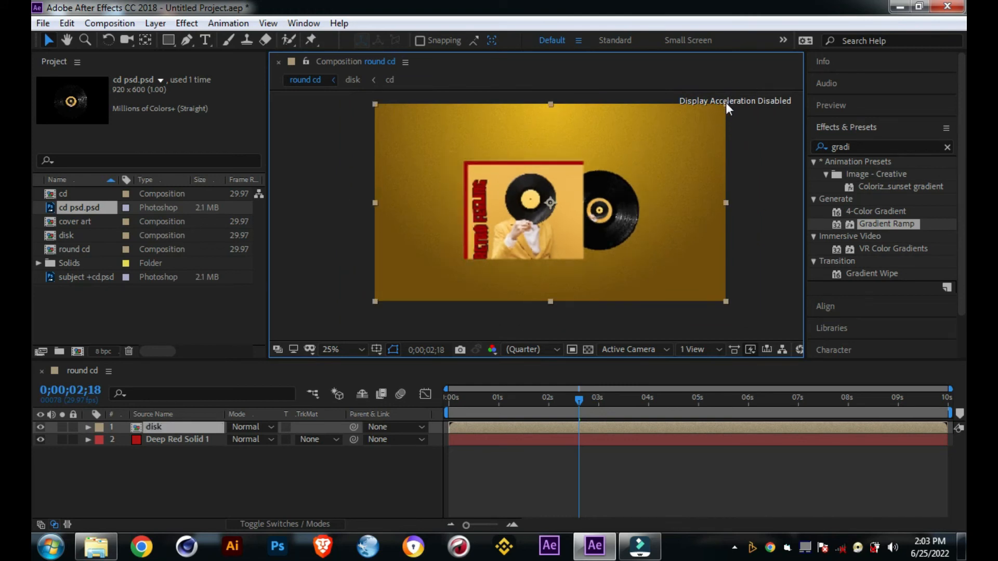
Step: Scale the disk layer uniformly to 133% and nudge it to position 968, 532
left_click(725, 103)
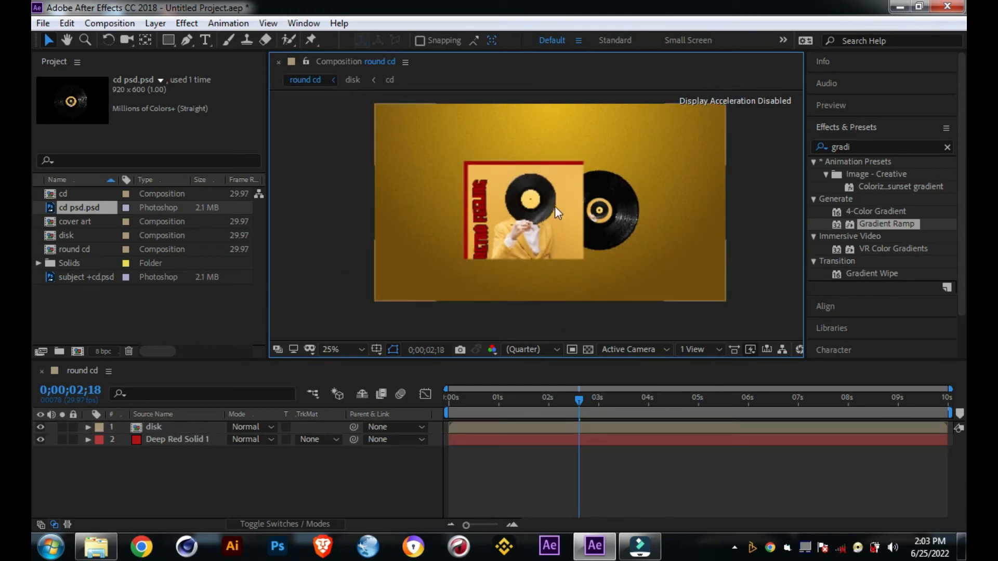
left_click(554, 207)
left_click(725, 103)
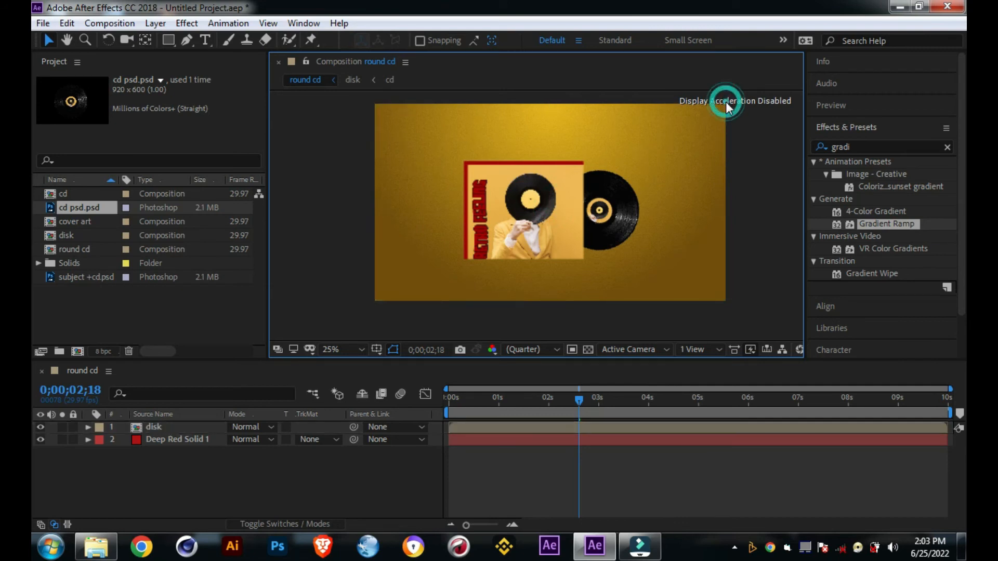
left_click(527, 205)
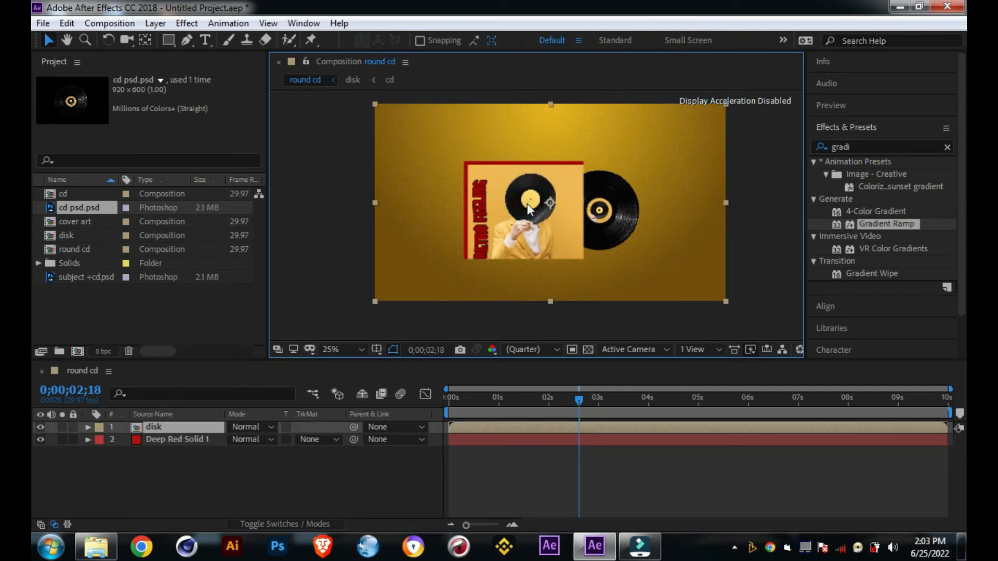
left_click(725, 301)
left_click(590, 219)
key("s")
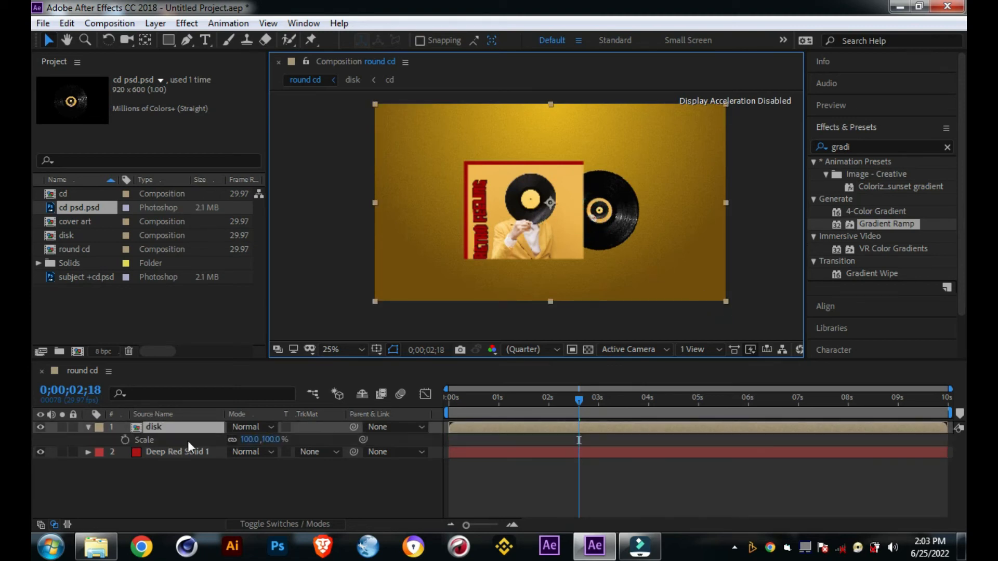
mouse_move(253, 440)
left_mouse_down()
mouse_move(281, 439)
mouse_move(272, 440)
left_mouse_up()
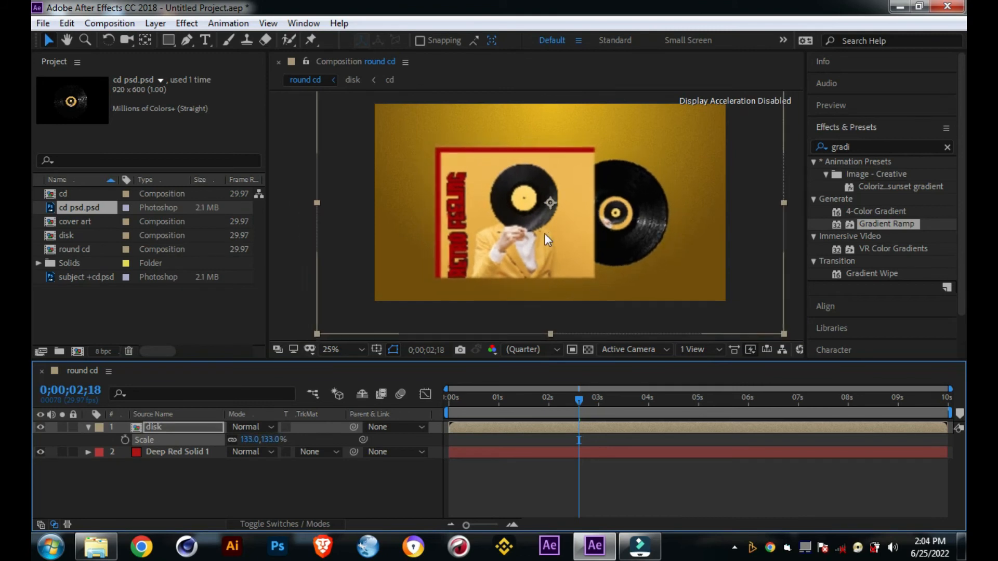
left_click_drag(550, 232, 552, 230)
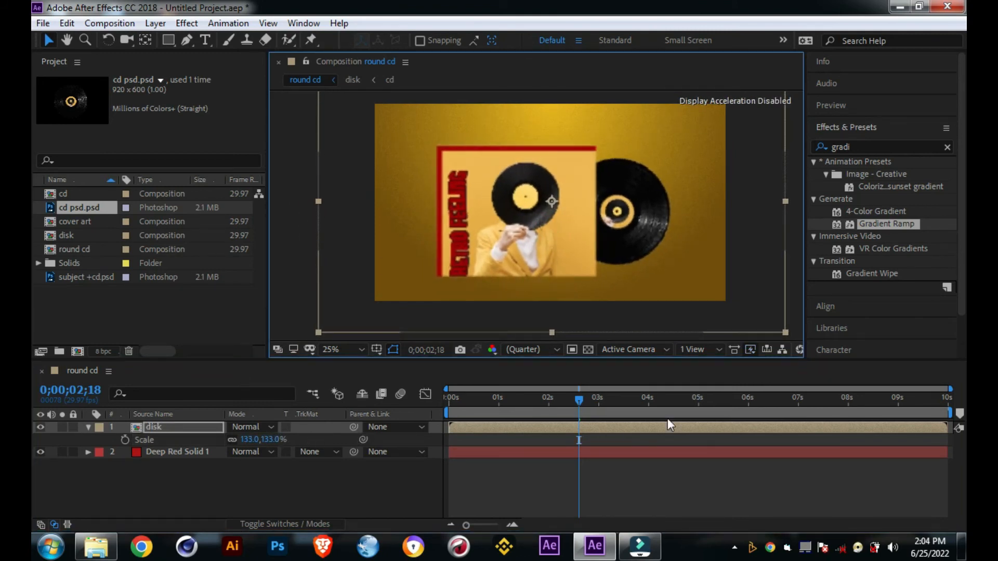
Step: Preview the enlarged cover art and spinning record from the start of the composition
left_click_drag(579, 401, 470, 396)
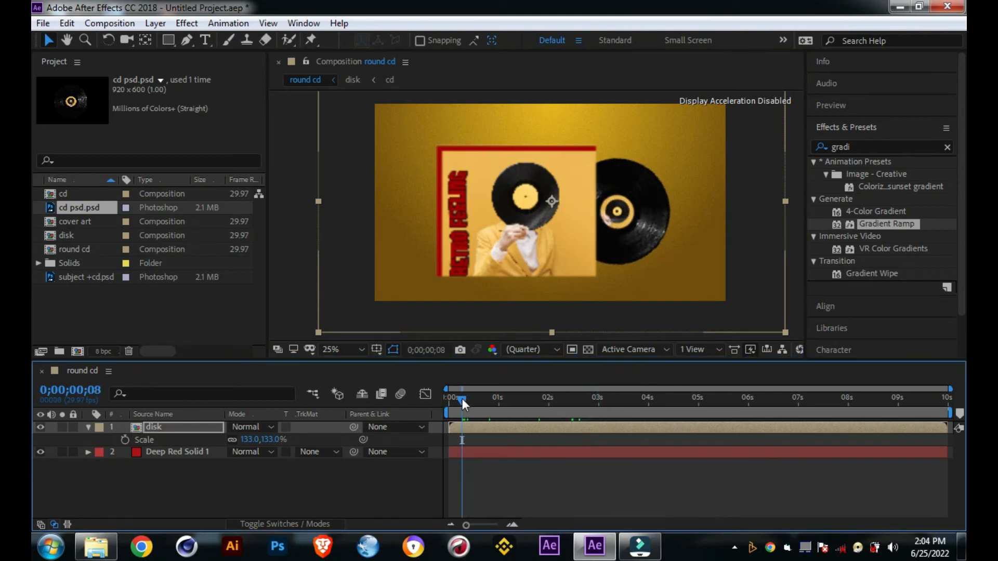
left_click(370, 472)
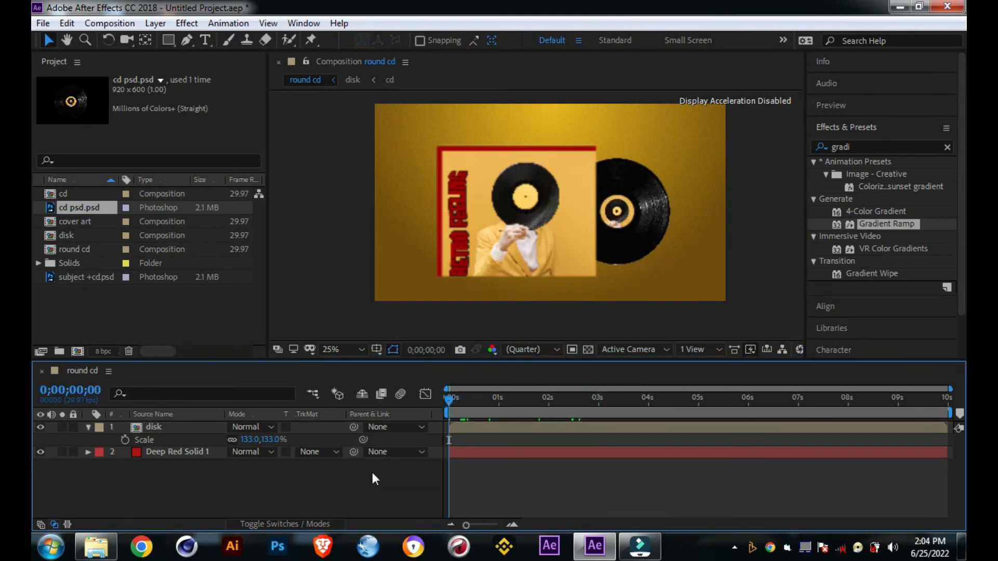
key("space")
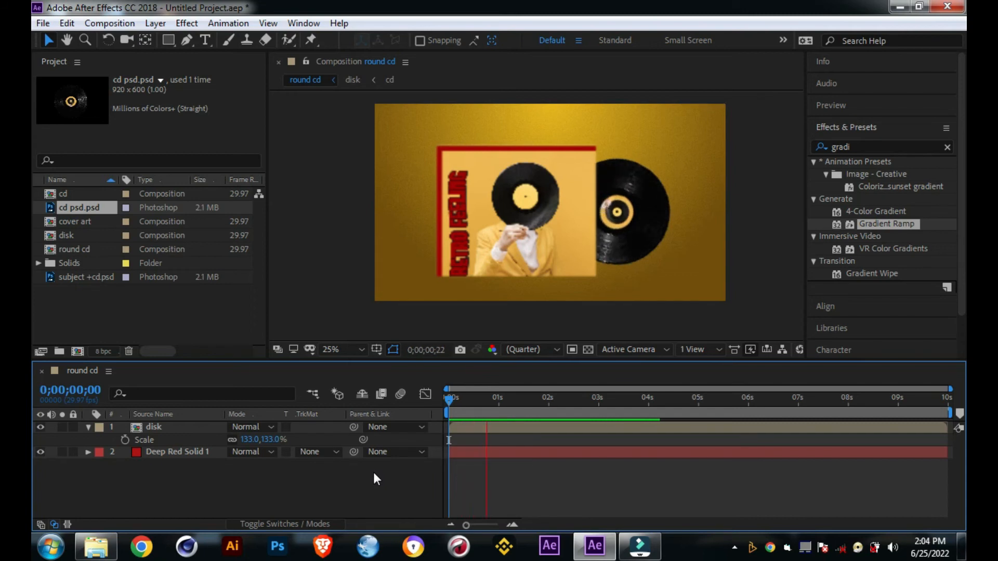
key("space")
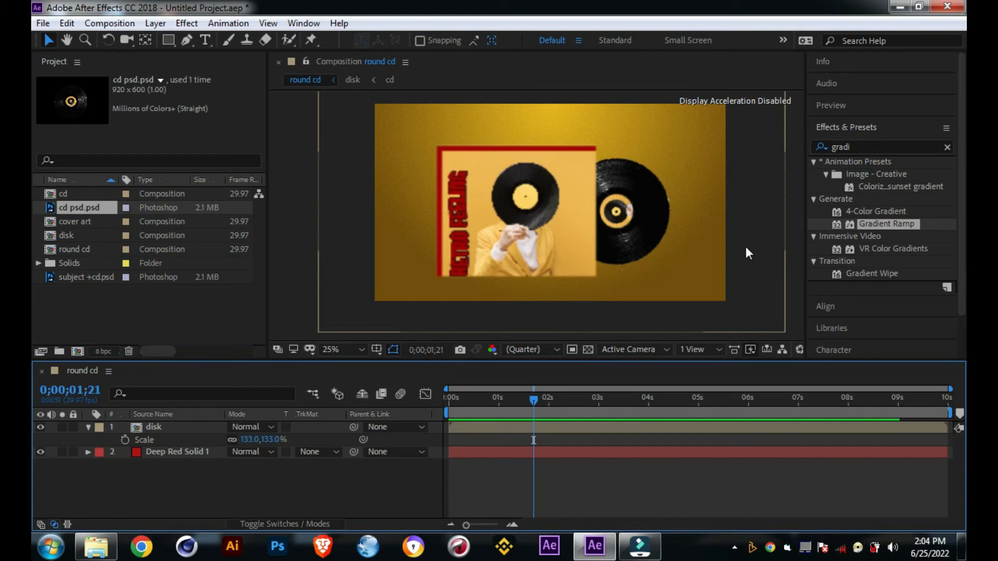
Step: Add a Position keyframe to the disk layer at 0;00;01;21 to hold its resting place
left_click_drag(533, 399, 508, 409)
left_click(152, 427)
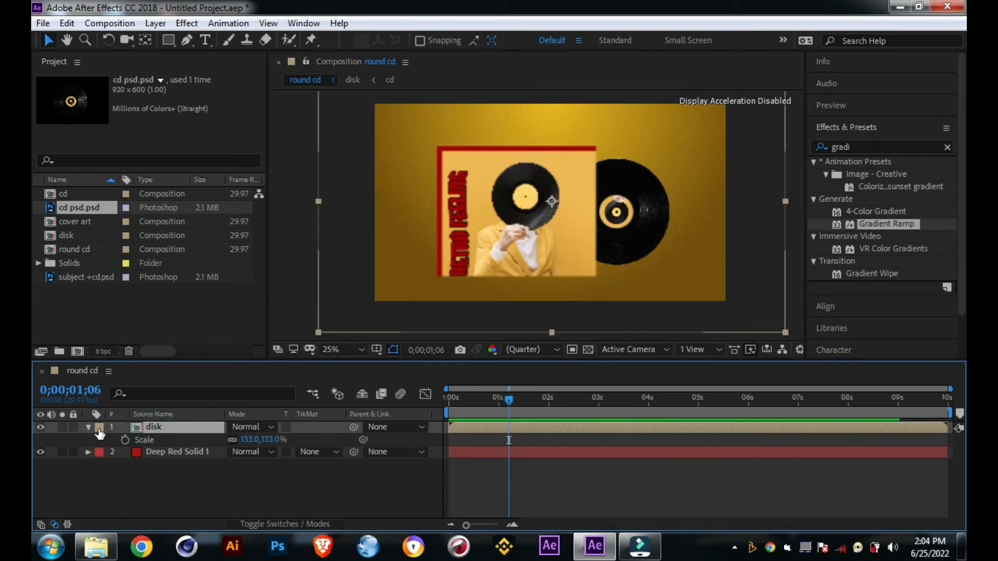
key("p")
left_click_drag(508, 398, 534, 399)
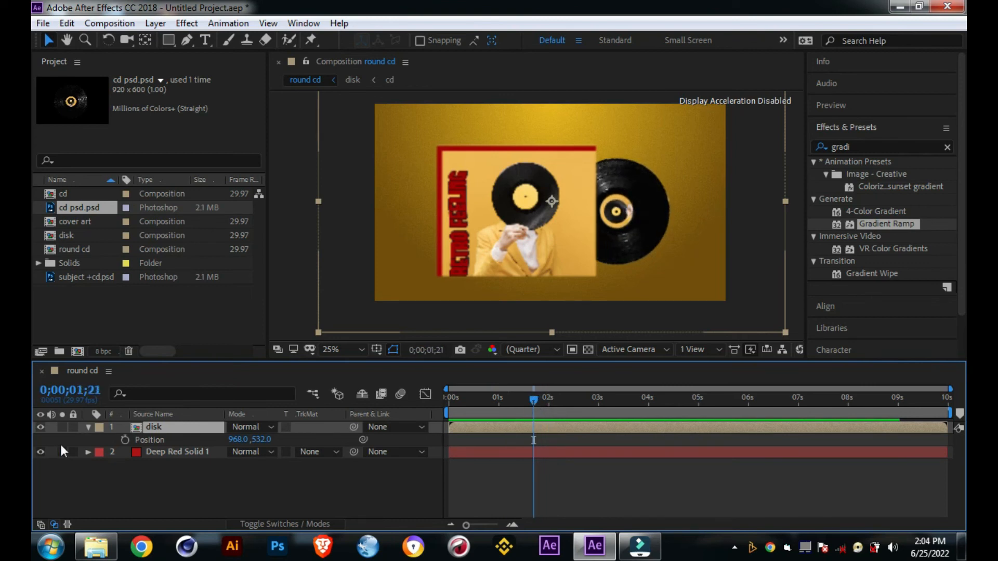
left_click(125, 439)
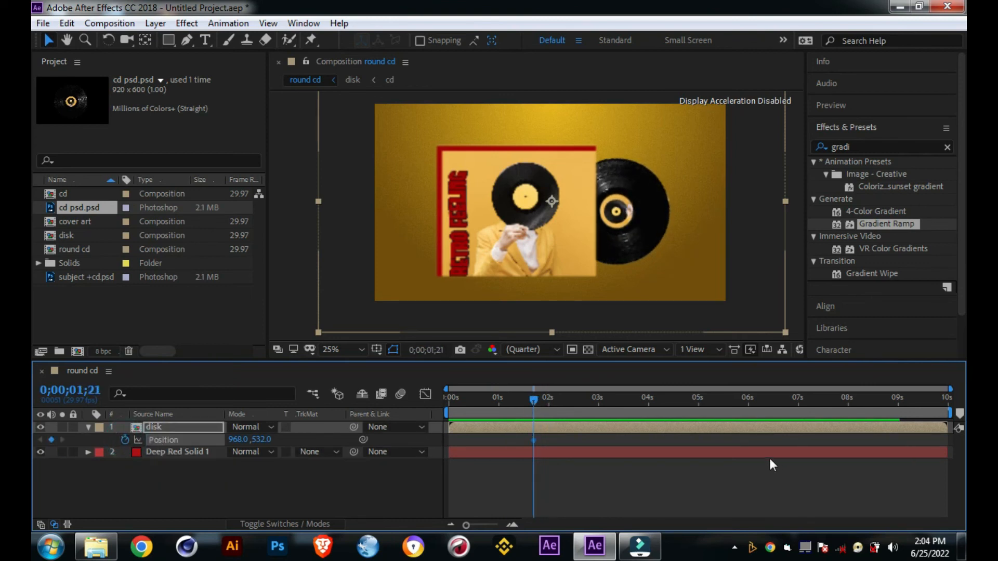
Step: Set the disk layer's position at 0;00;00;00 to -755, 532, beyond the frame's left edge, and preview the slide-in
left_click_drag(535, 404, 438, 408)
left_click_drag(238, 440, 38, 426)
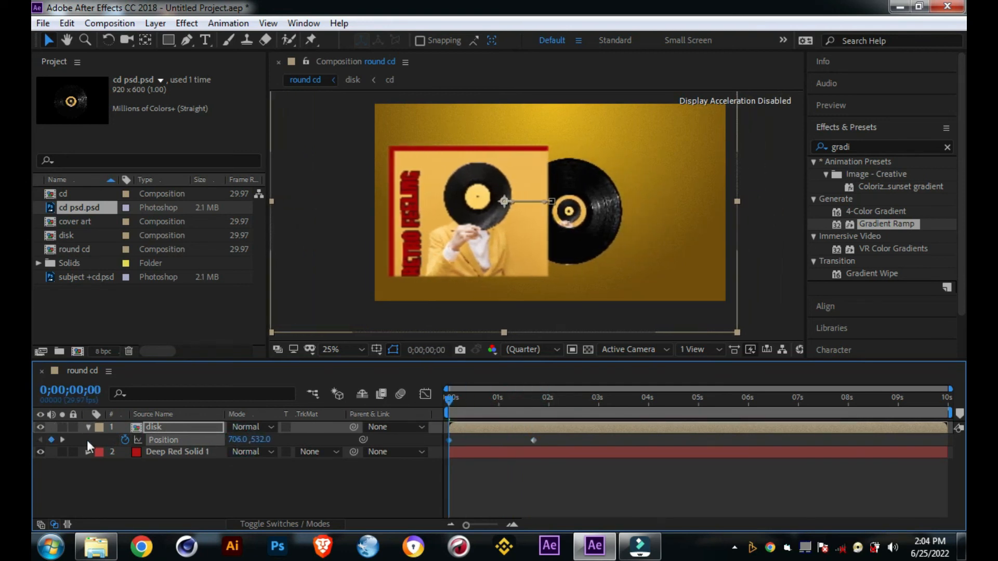
left_click_drag(245, 439, 95, 443)
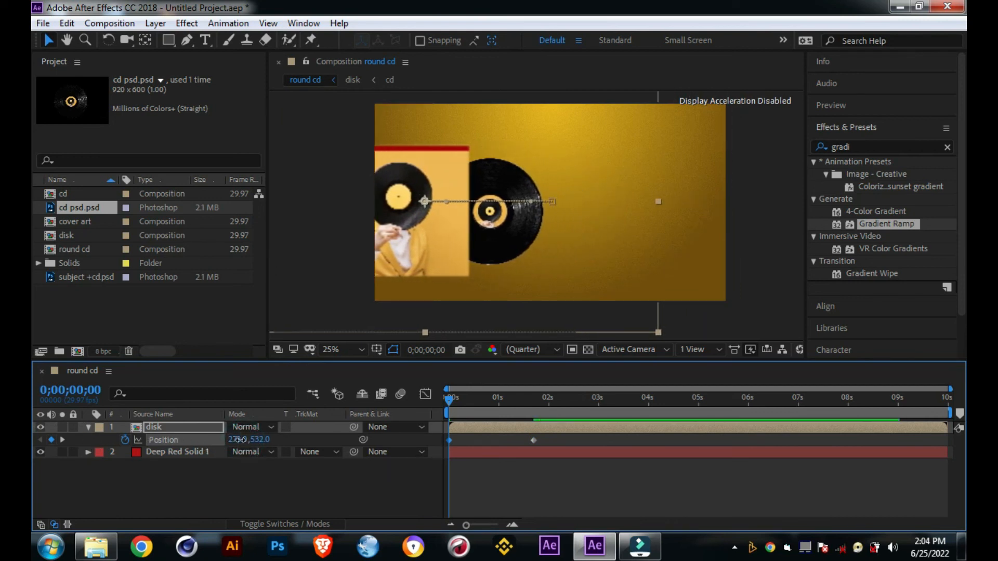
left_click_drag(244, 440, 164, 441)
left_click_drag(242, 440, 168, 441)
left_click_drag(244, 440, 159, 438)
left_click_drag(242, 440, 184, 446)
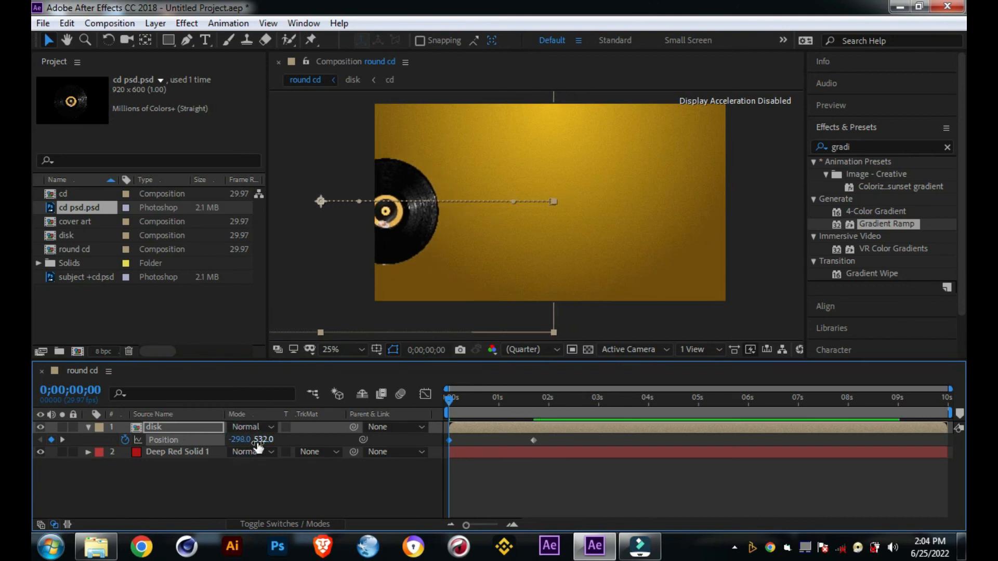
mouse_move(251, 440)
left_mouse_down()
mouse_move(197, 439)
mouse_move(245, 439)
left_mouse_up()
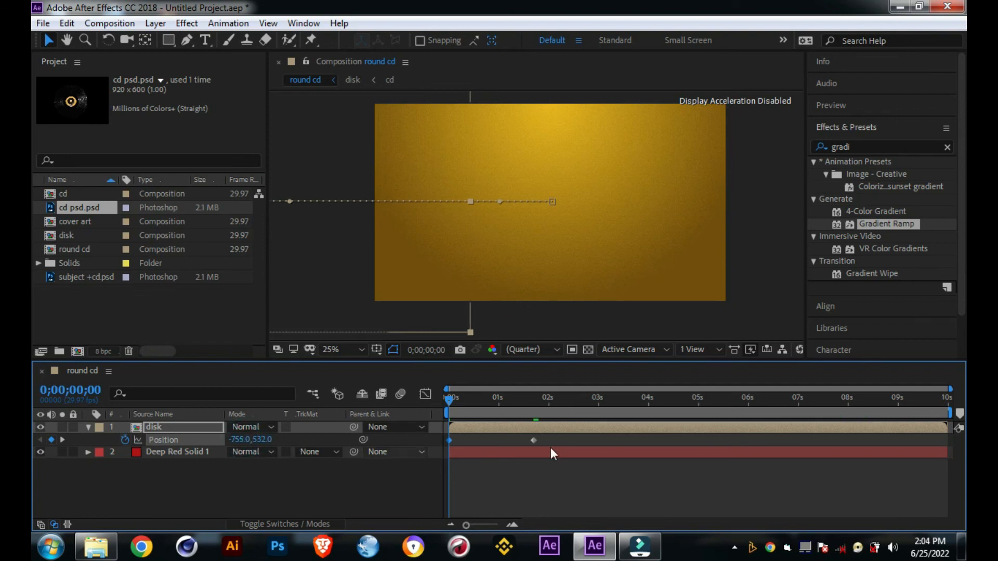
key("space")
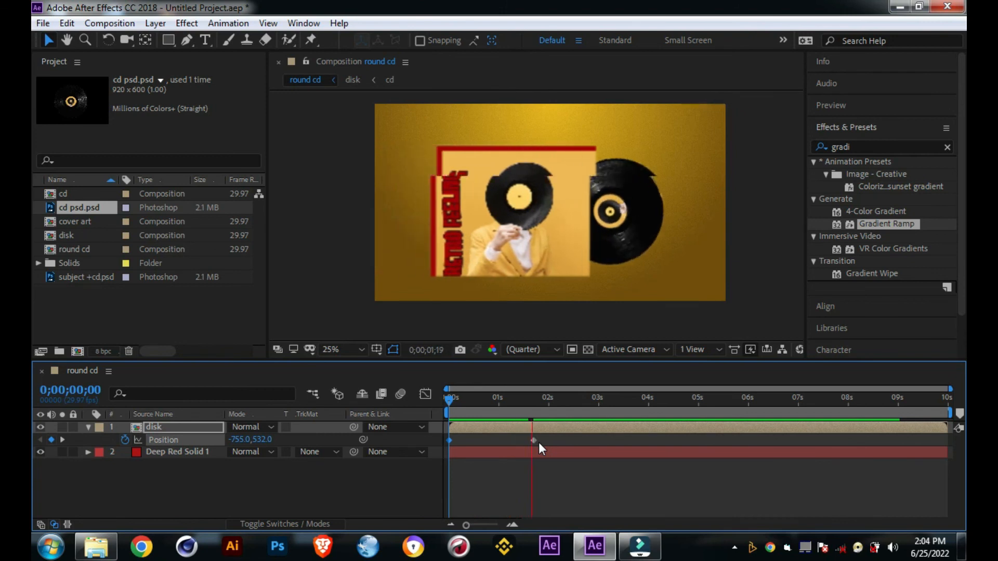
key("space")
Step: Apply Easy Ease to both of the disk layer's Position keyframes
left_click_drag(544, 439, 450, 441)
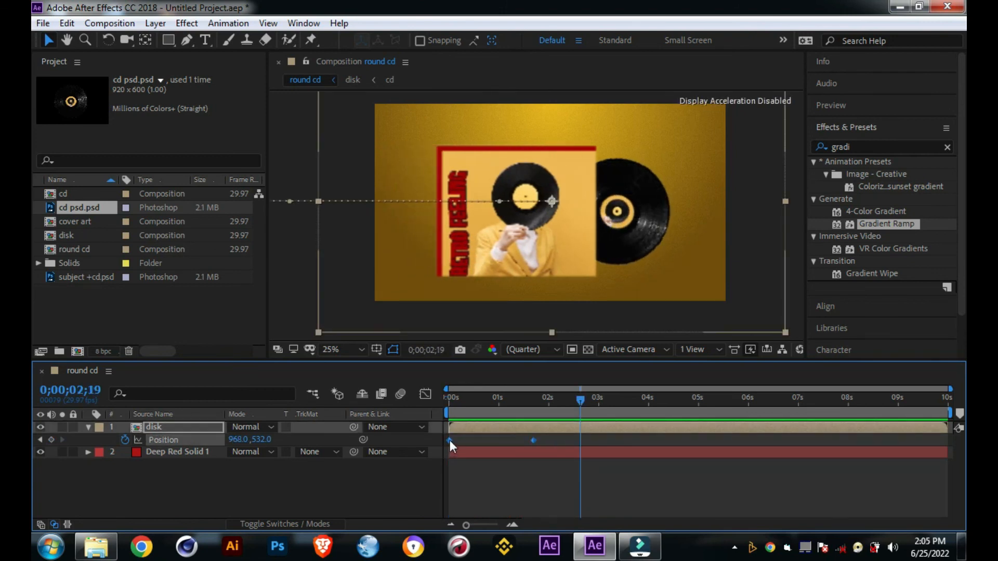
right_click(450, 441)
mouse_move(473, 431)
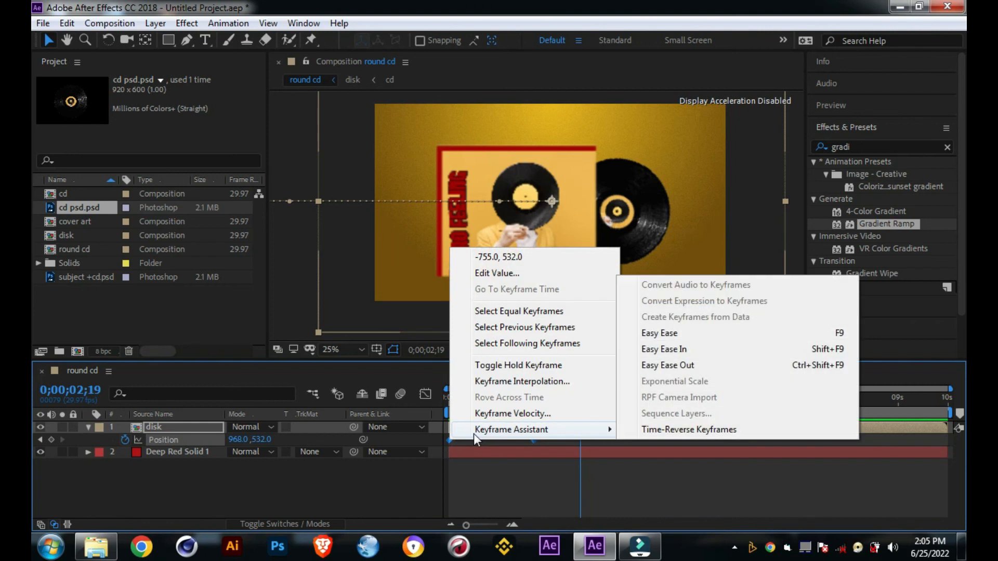
left_click(703, 335)
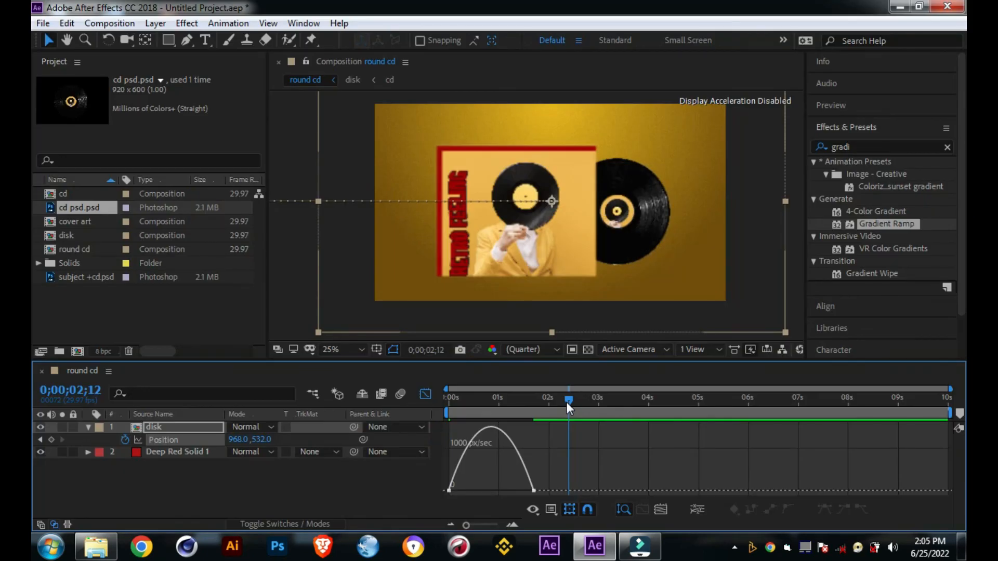
Step: In the Position speed graph, increase the ending keyframe's incoming influence to about 38%
left_click(543, 488)
left_click(534, 490)
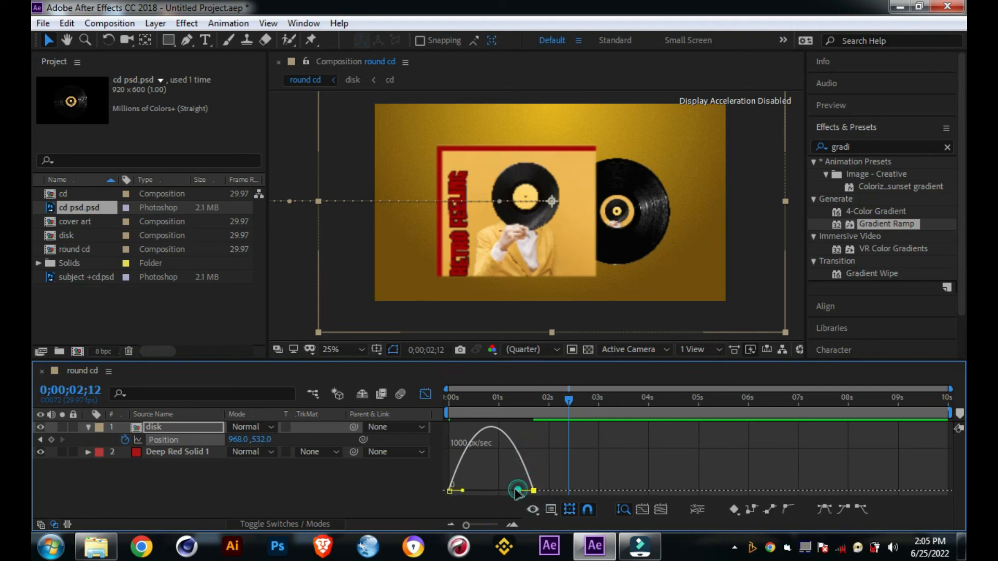
mouse_move(519, 490)
left_mouse_down()
mouse_move(505, 490)
mouse_move(517, 490)
left_mouse_up()
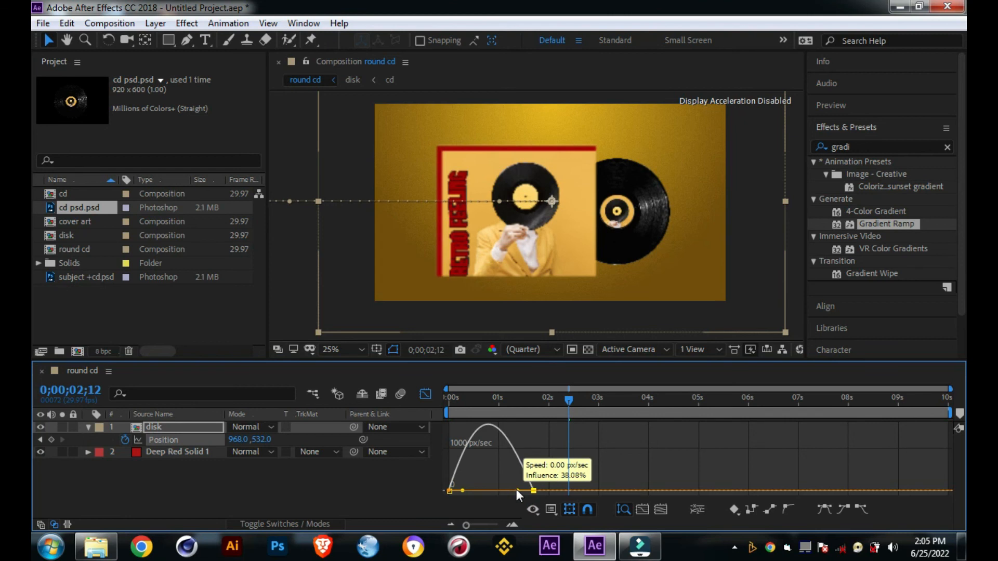
Step: Preview the eased slide-in, move the disk's ending Position keyframe to about 0;00;02;18, and replay the animation
key("space")
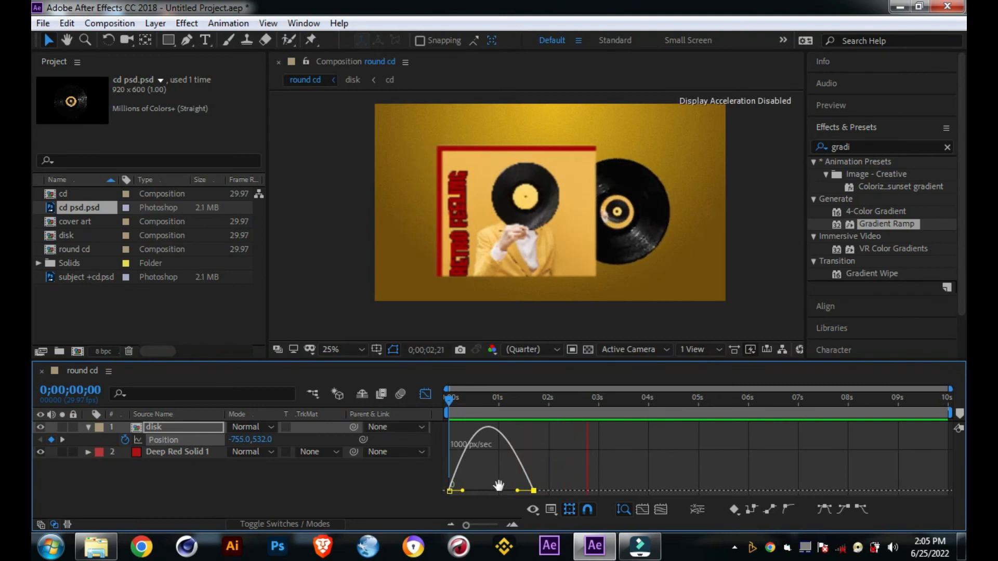
key("space")
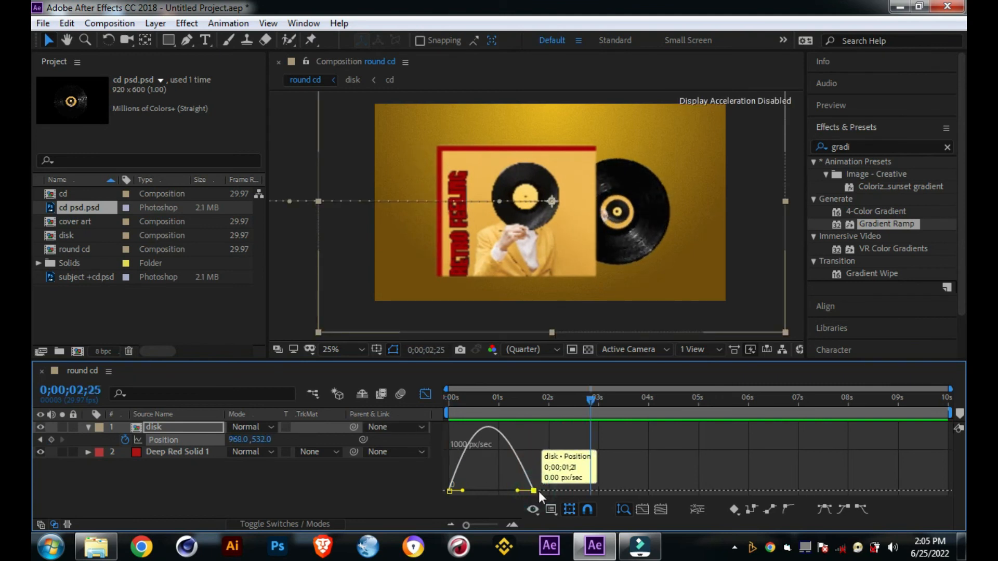
left_click_drag(538, 490, 579, 490)
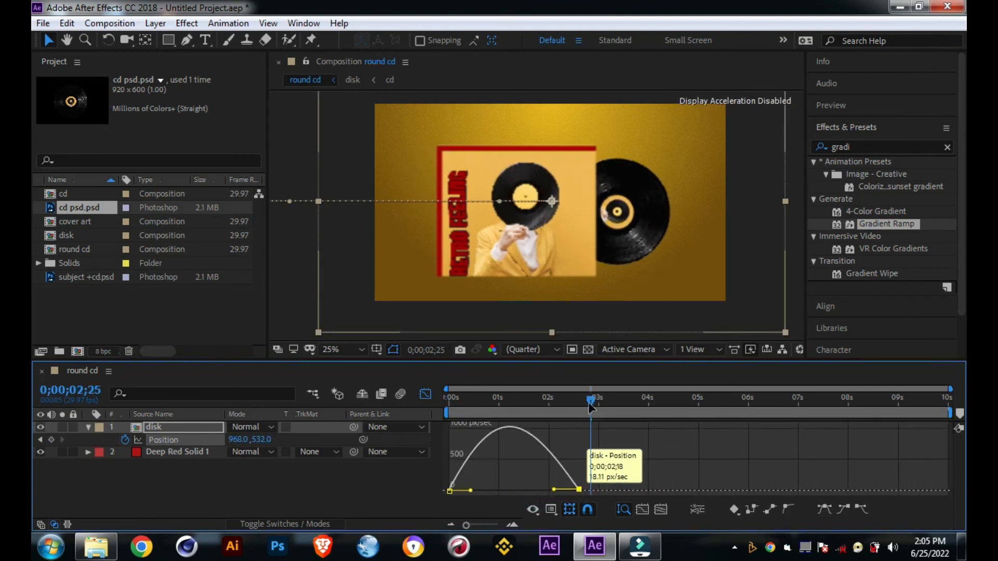
key("space")
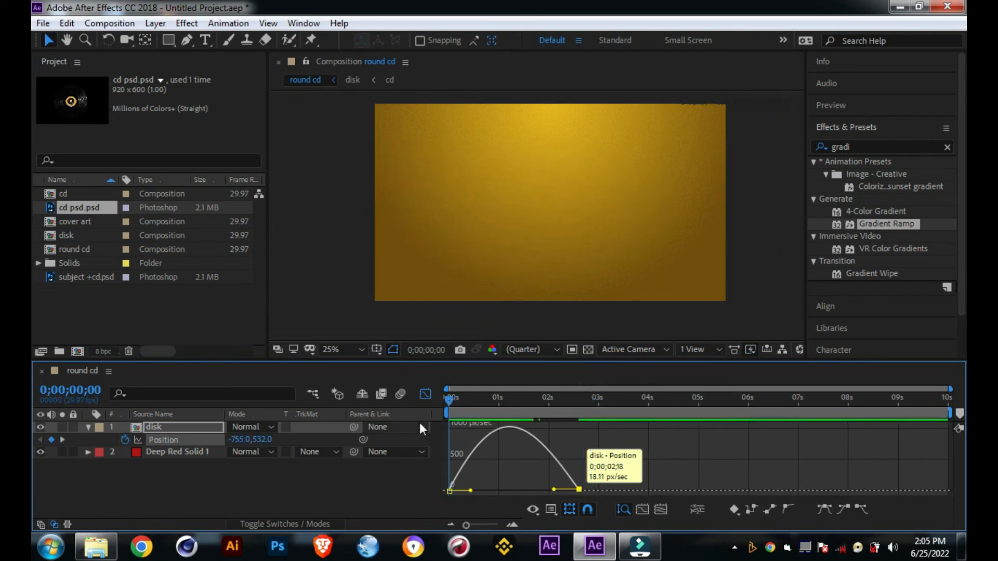